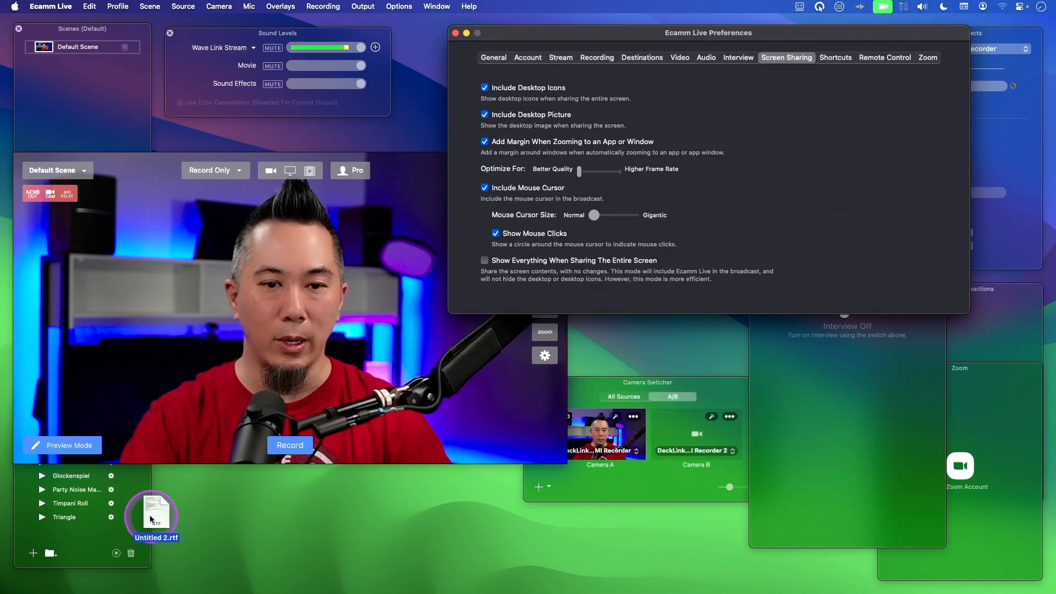
- Switch the broadcast to screen sharing and move Untitled 2.rtf around on the shared desktop
click(343, 512)
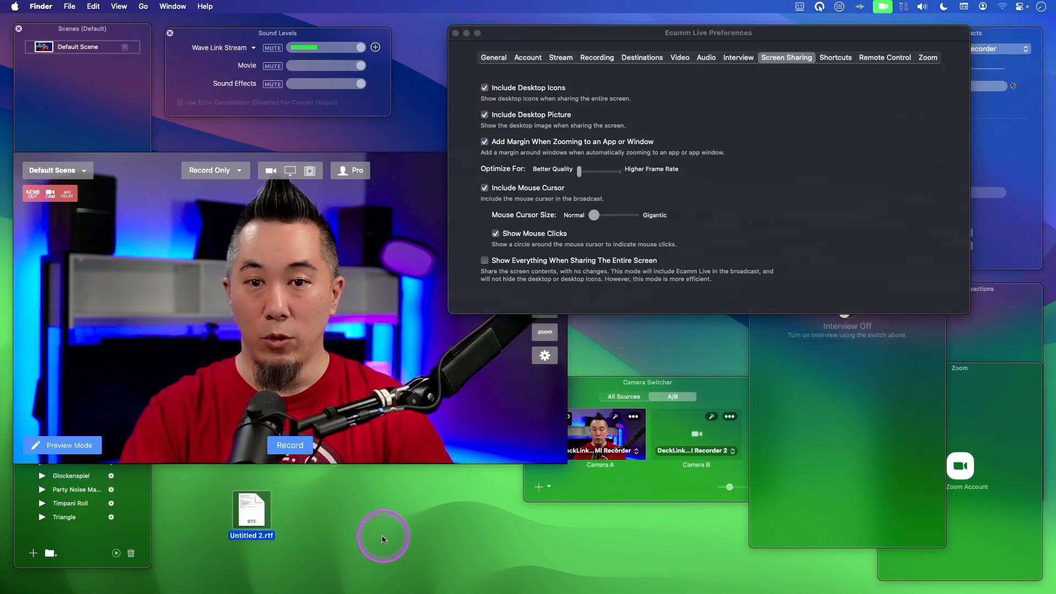
mouse_move(304, 241)
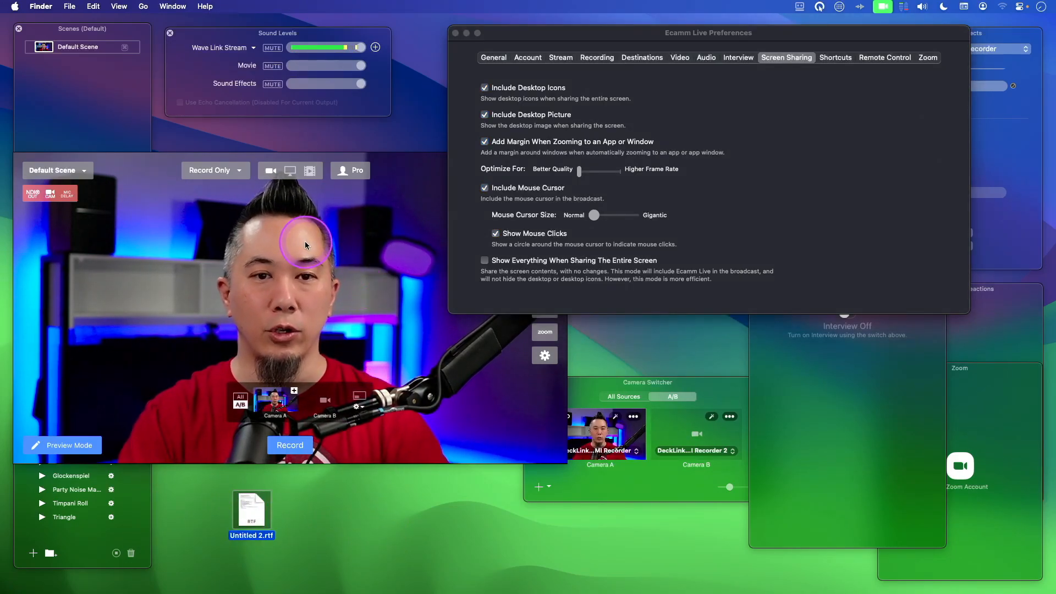
click(290, 170)
click(432, 487)
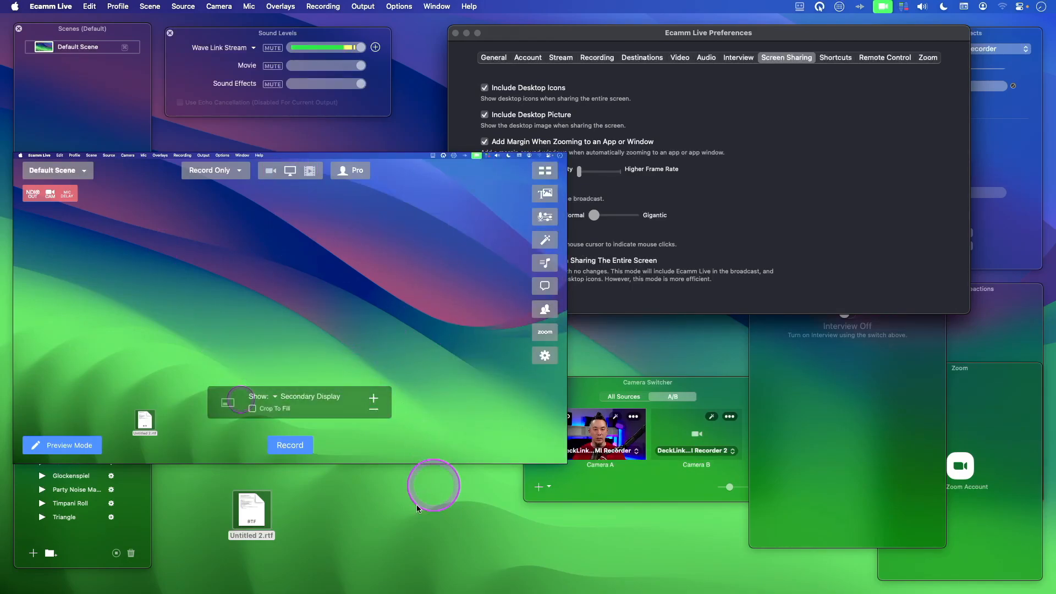
click(264, 519)
drag(316, 519, 270, 516)
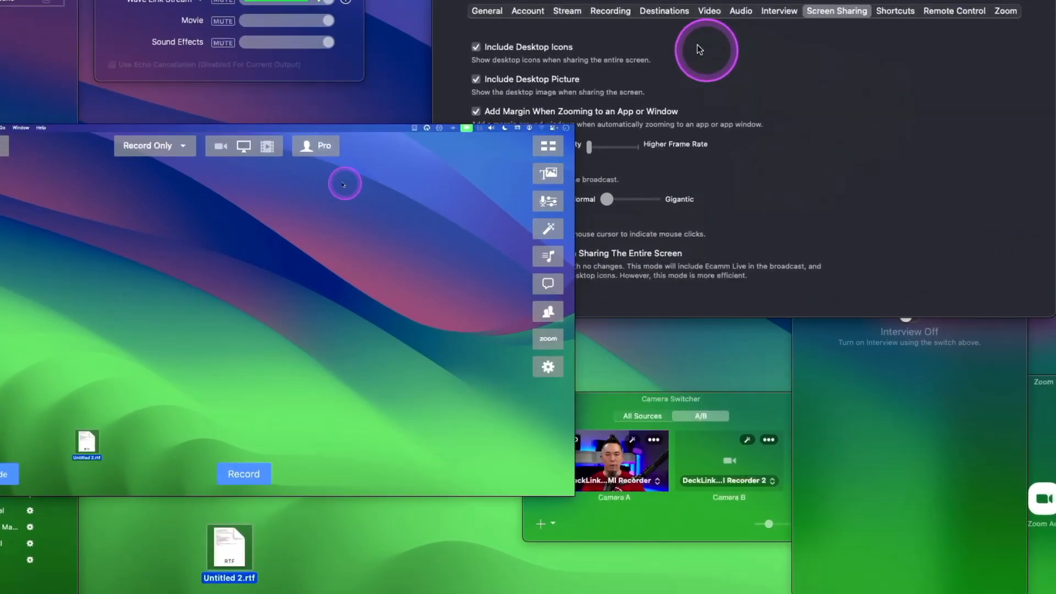
- Turn off Include Desktop Icons and move Untitled 2.rtf on the desktop to test the shared view
click(638, 77)
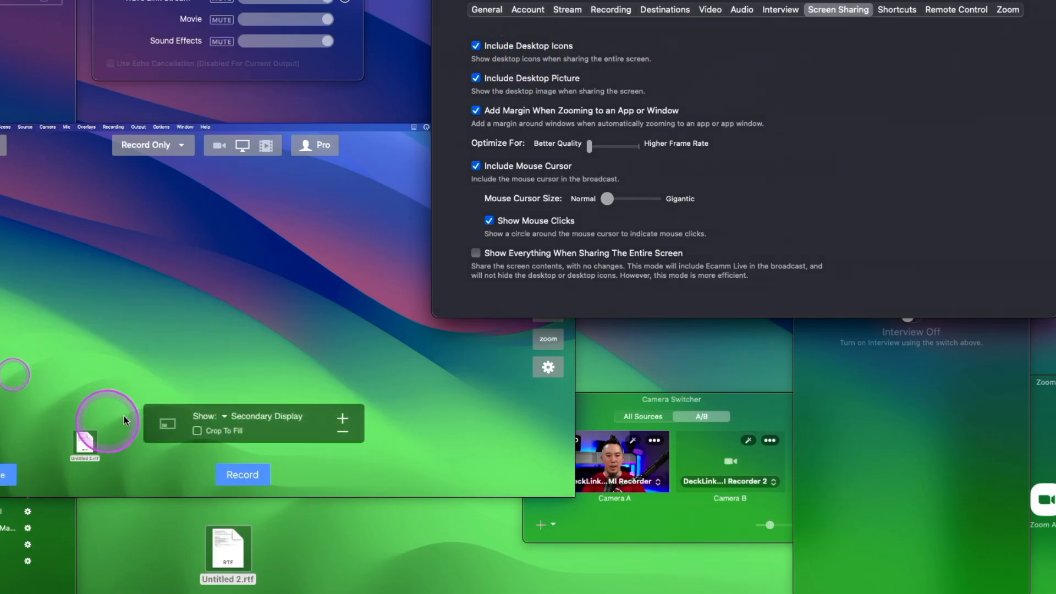
click(517, 60)
click(280, 556)
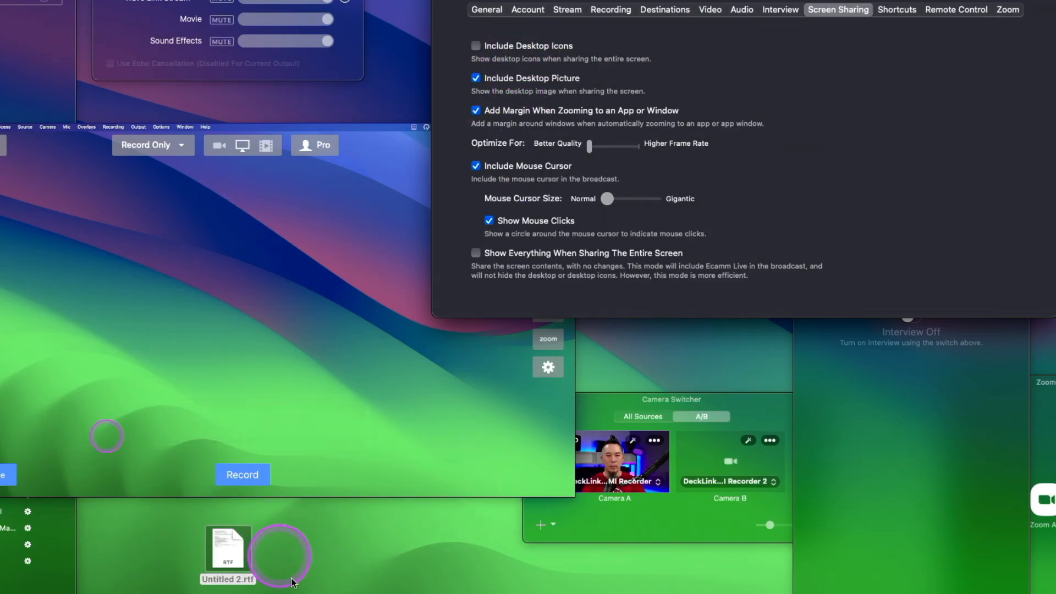
drag(249, 553, 192, 555)
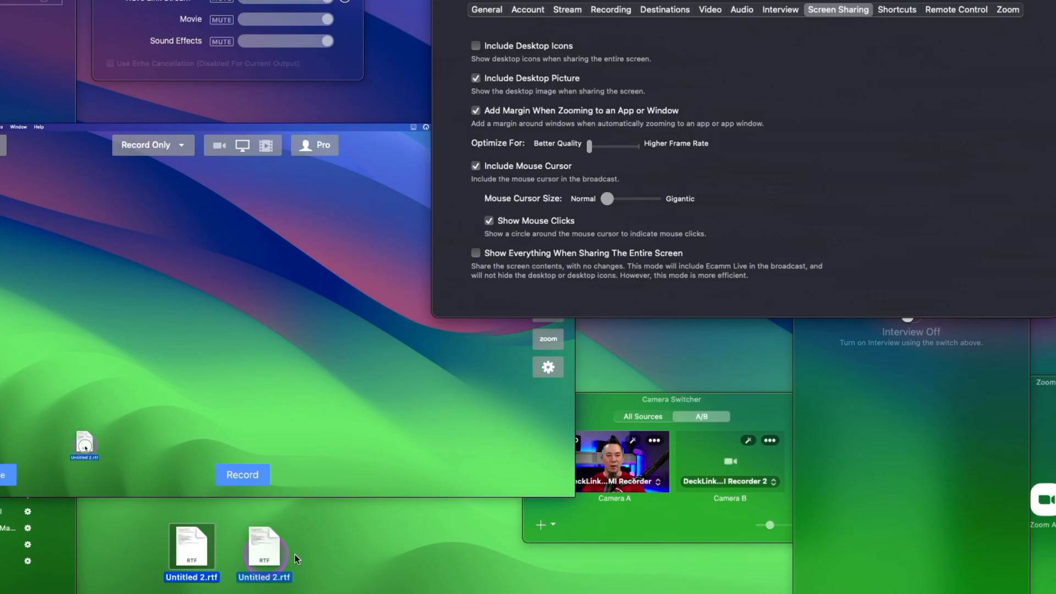
drag(297, 558, 356, 567)
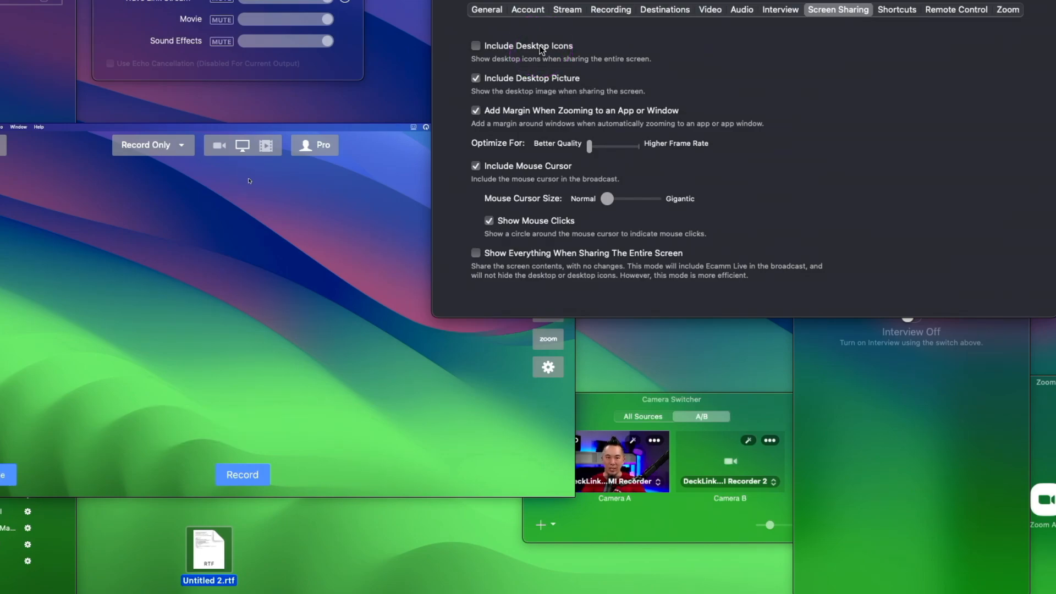
- Make sure Include Desktop Icons is off and switch the broadcast back to the camera view
click(519, 46)
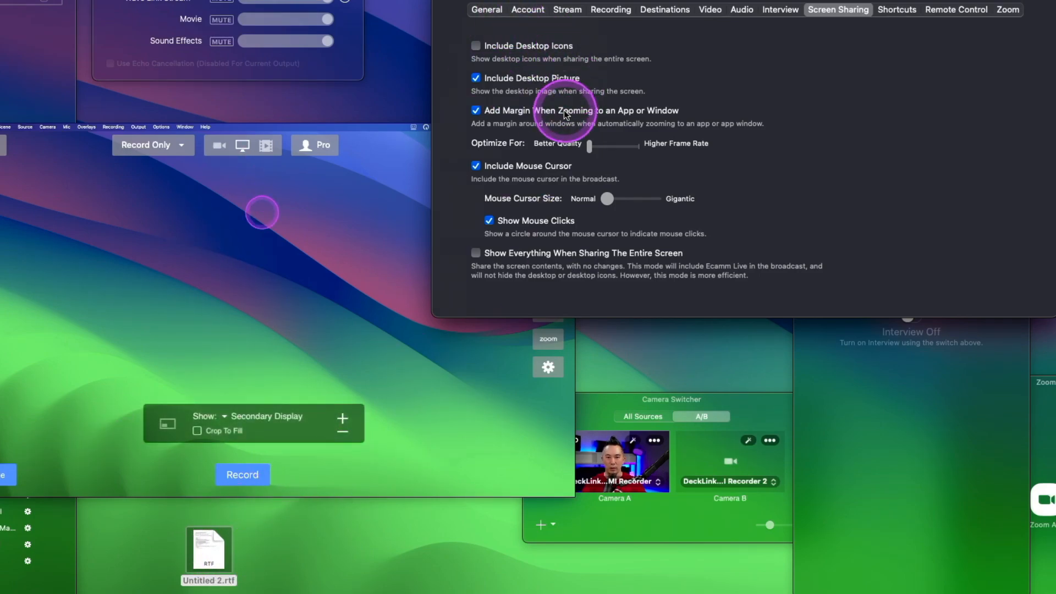
click(219, 144)
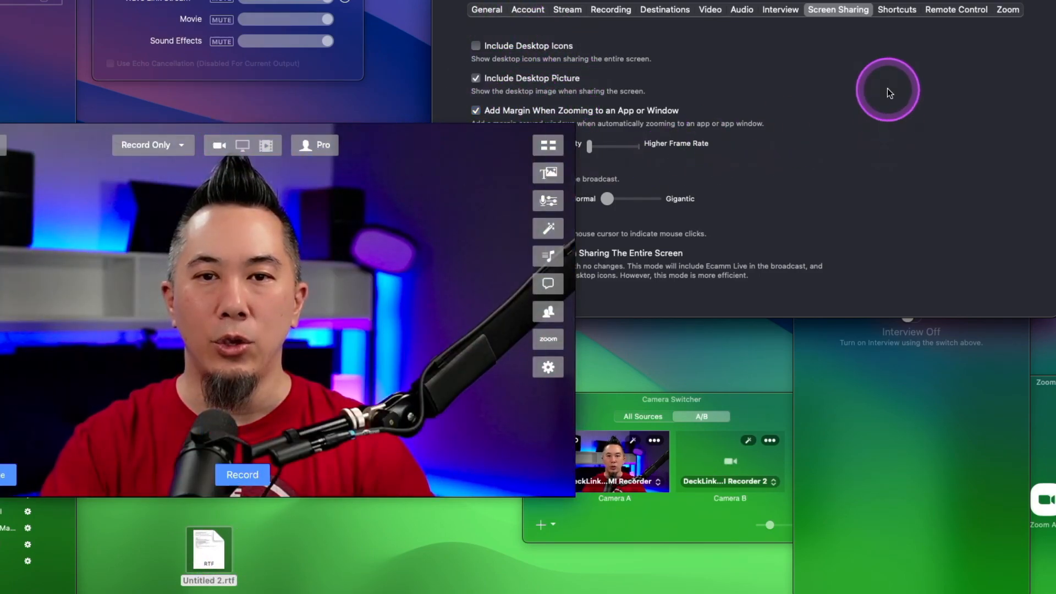
click(889, 93)
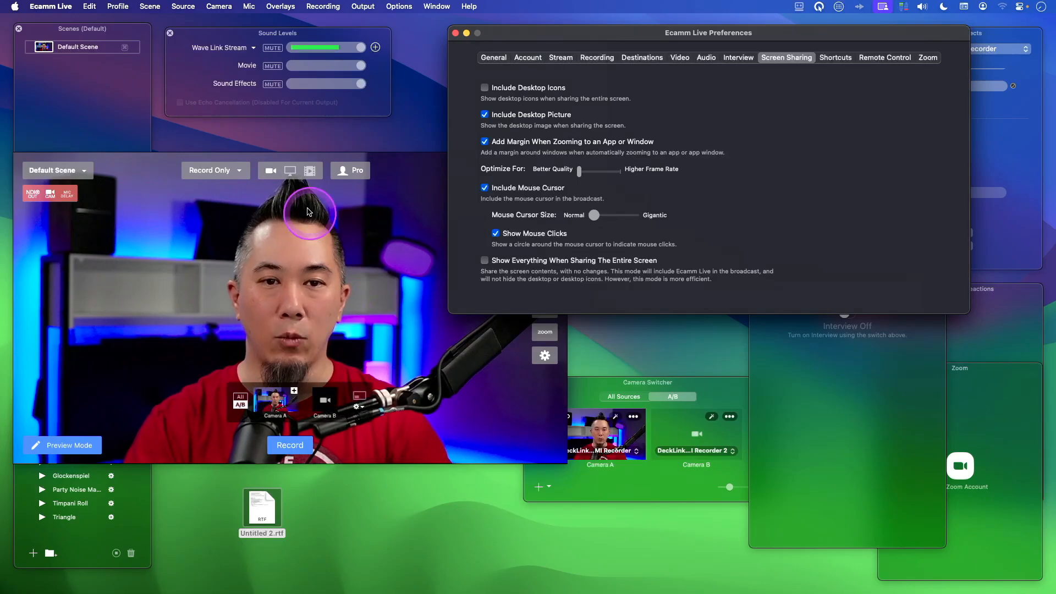
- Share the screen again with Include Desktop Picture off and Include Desktop Icons on, and move Untitled 2.rtf on the desktop
click(295, 175)
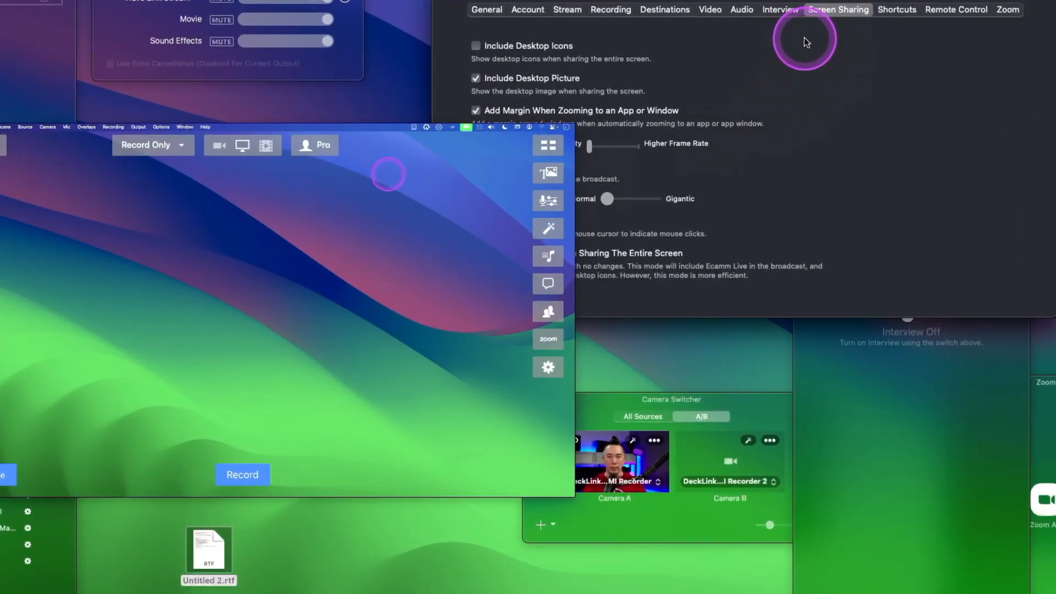
click(548, 108)
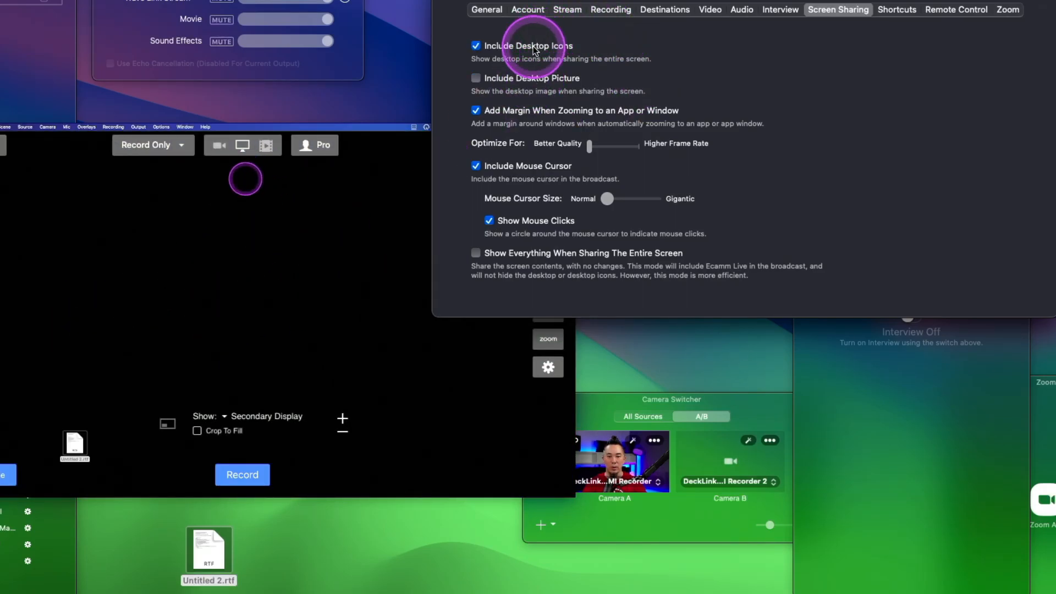
drag(230, 566, 288, 559)
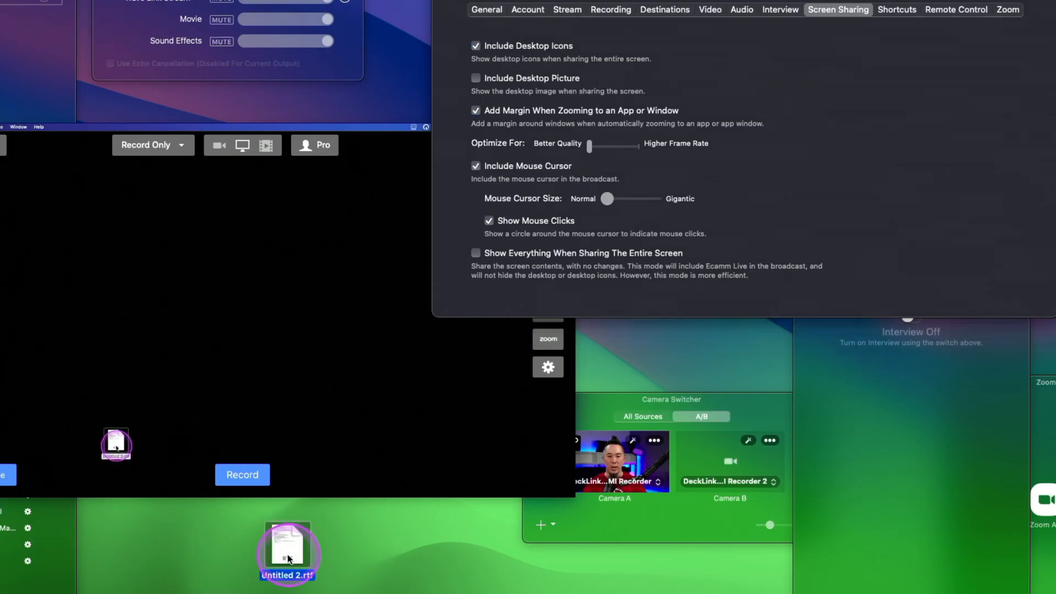
- Turn off Include Desktop Icons and return the broadcast from screen sharing to the camera
click(511, 46)
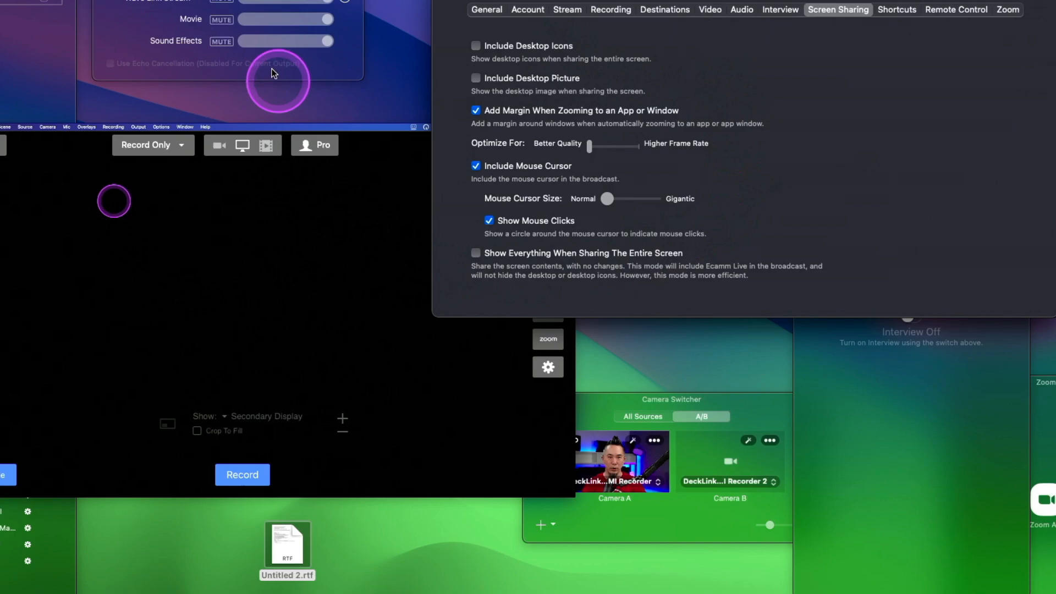
click(216, 147)
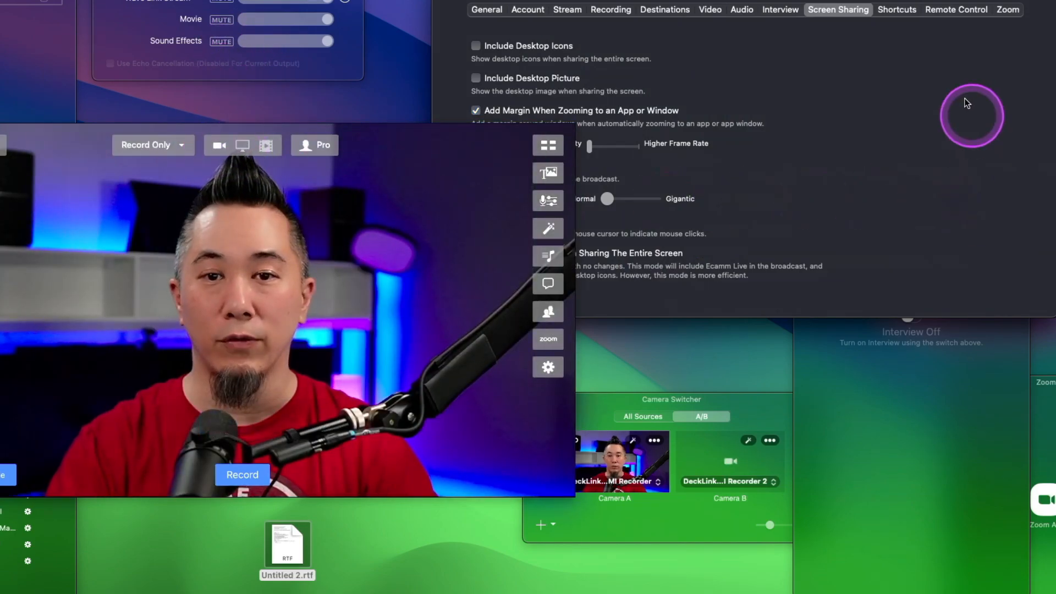
click(1012, 73)
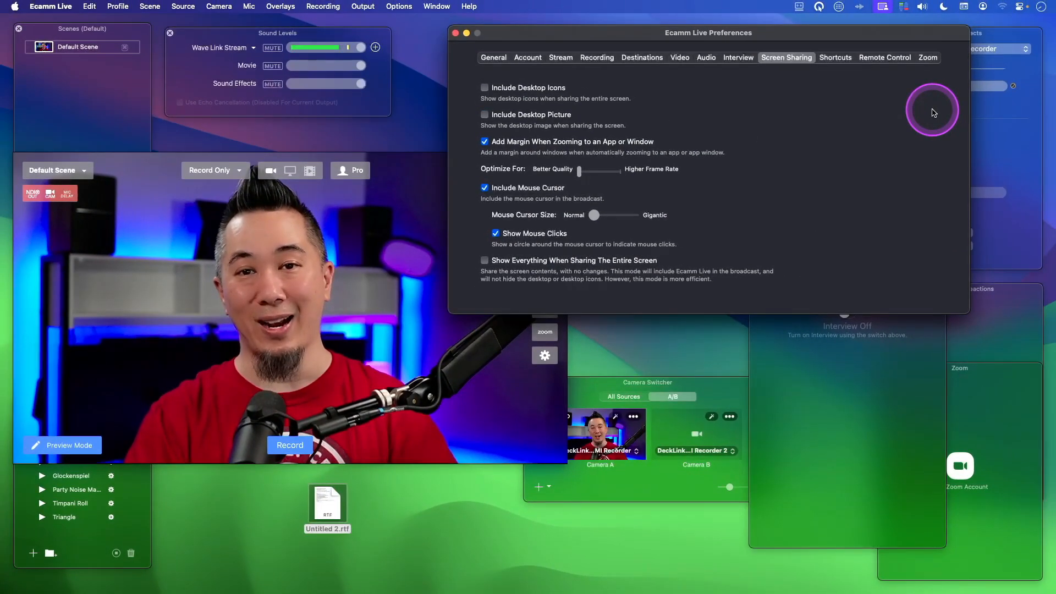
- Turn on Include Desktop Picture and turn off Add Margin When Zooming to an App or Window
click(509, 115)
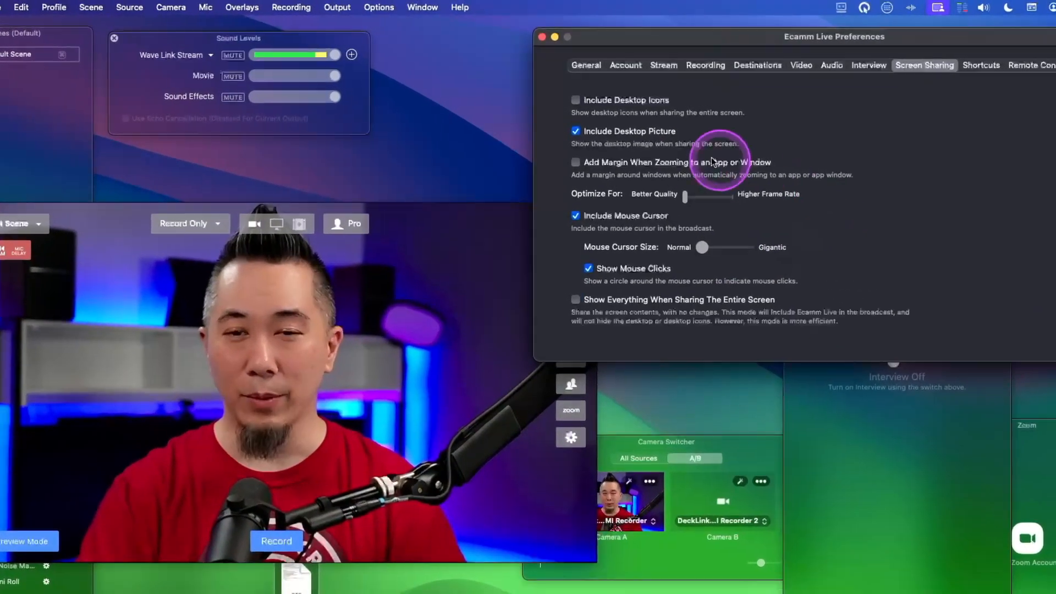
click(511, 146)
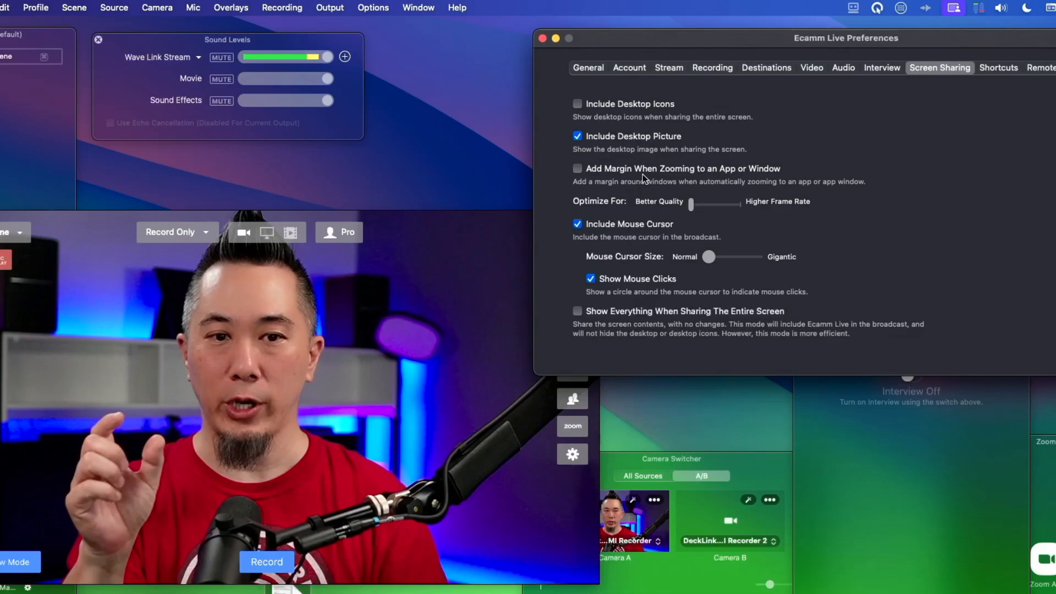
- Move the main preview window clear of the Overlays list and add a screen share overlay in the preview's upper-right corner
drag(256, 292, 410, 367)
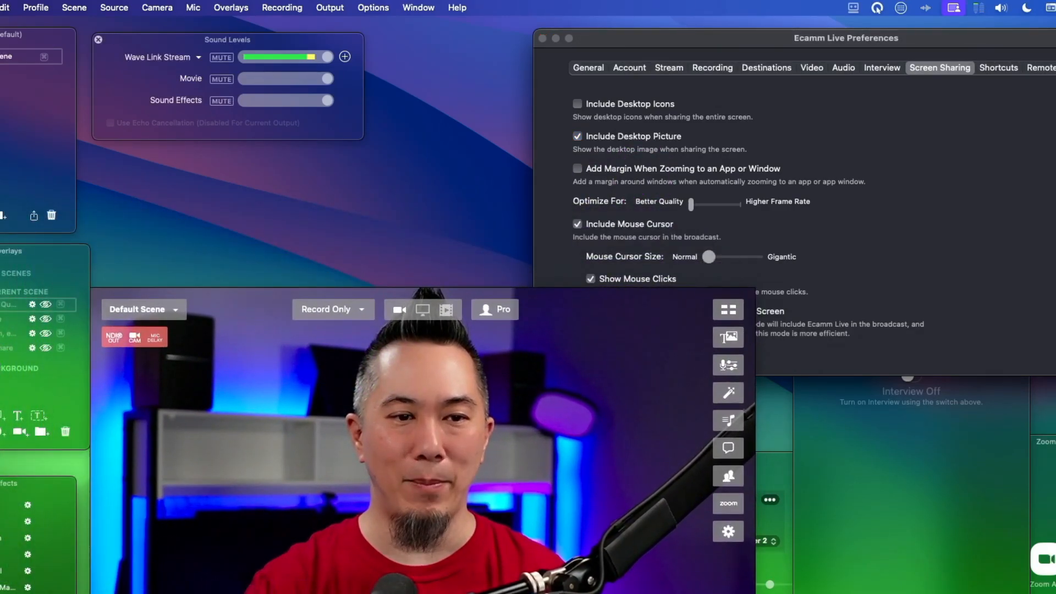
click(9, 409)
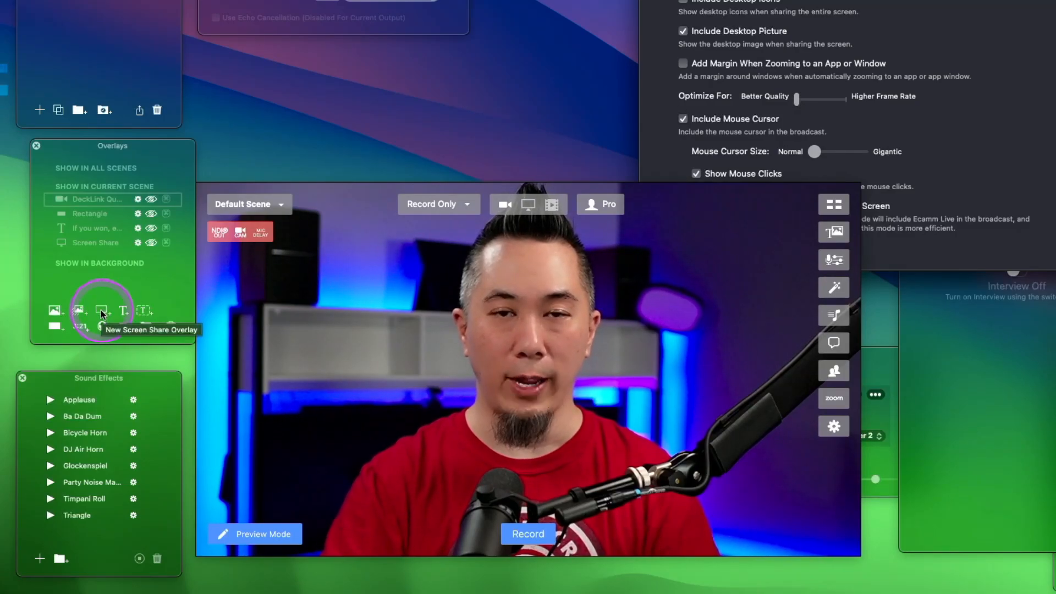
click(100, 311)
drag(549, 378, 759, 279)
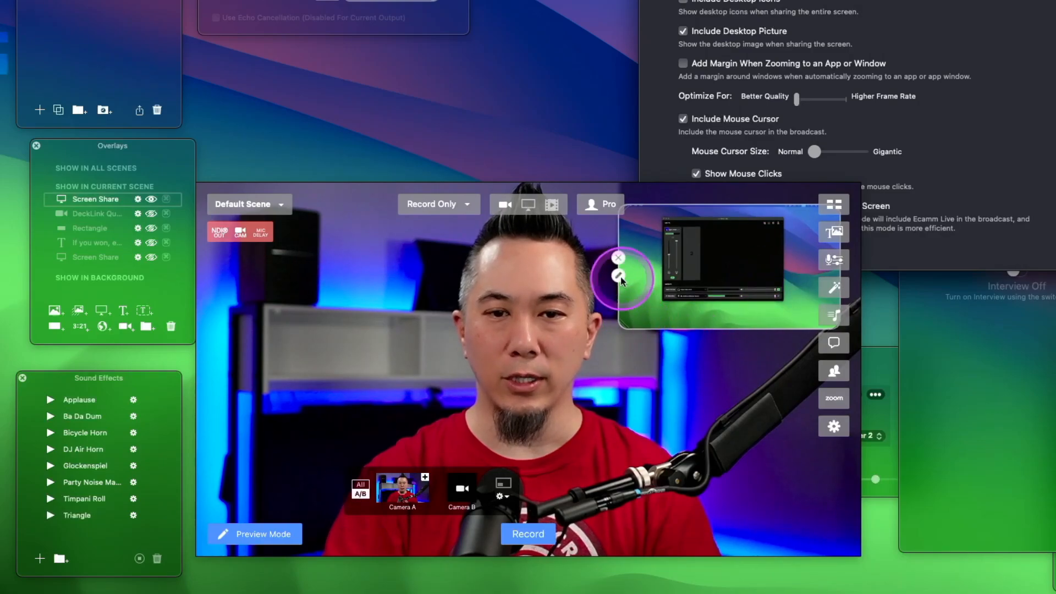
- Set the new screen share overlay to show the Wave Link application
click(619, 276)
click(492, 107)
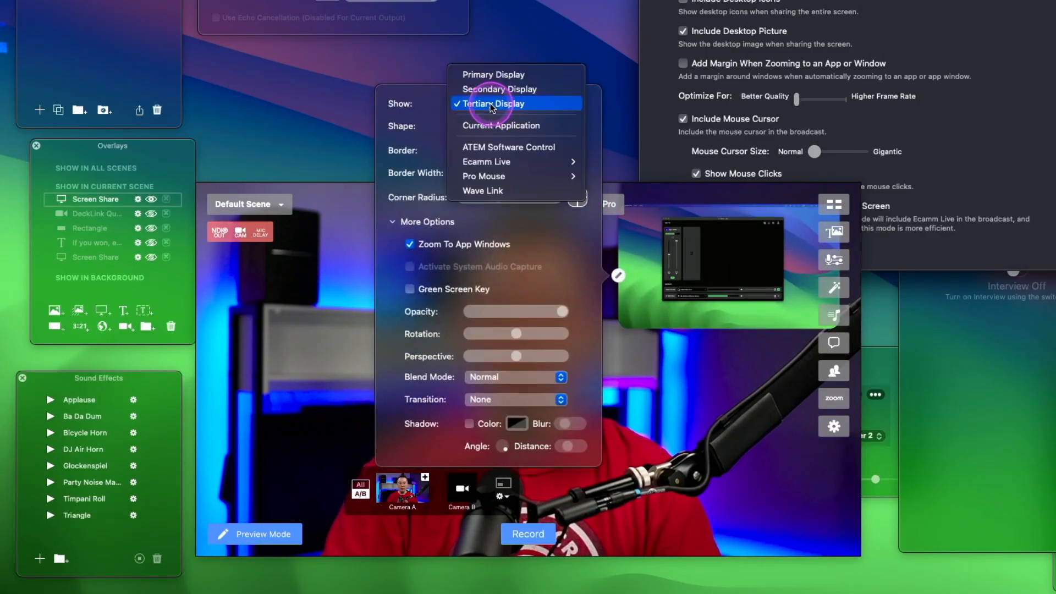
click(521, 163)
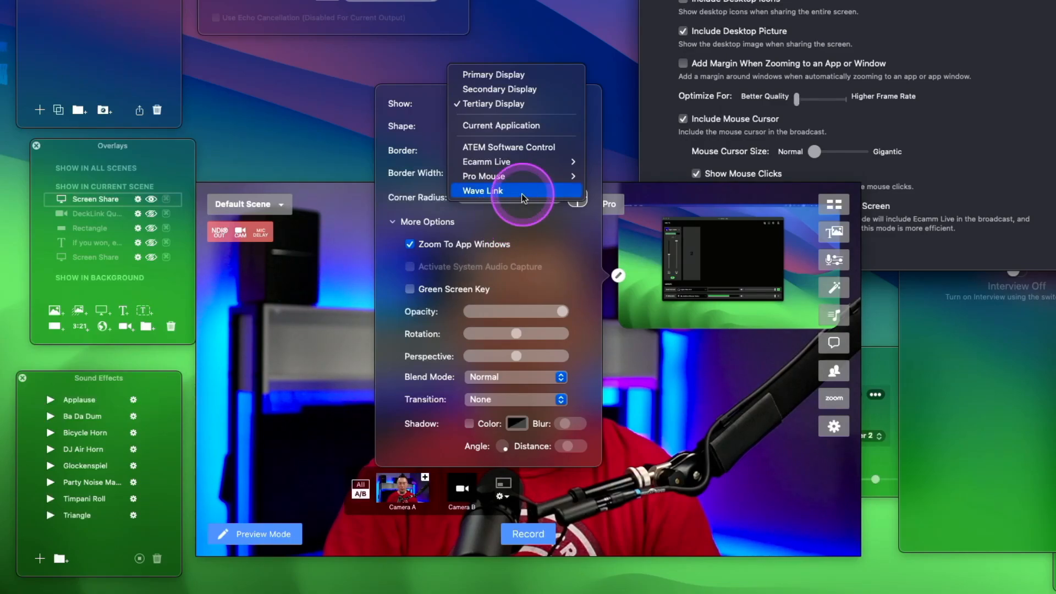
click(520, 195)
click(685, 367)
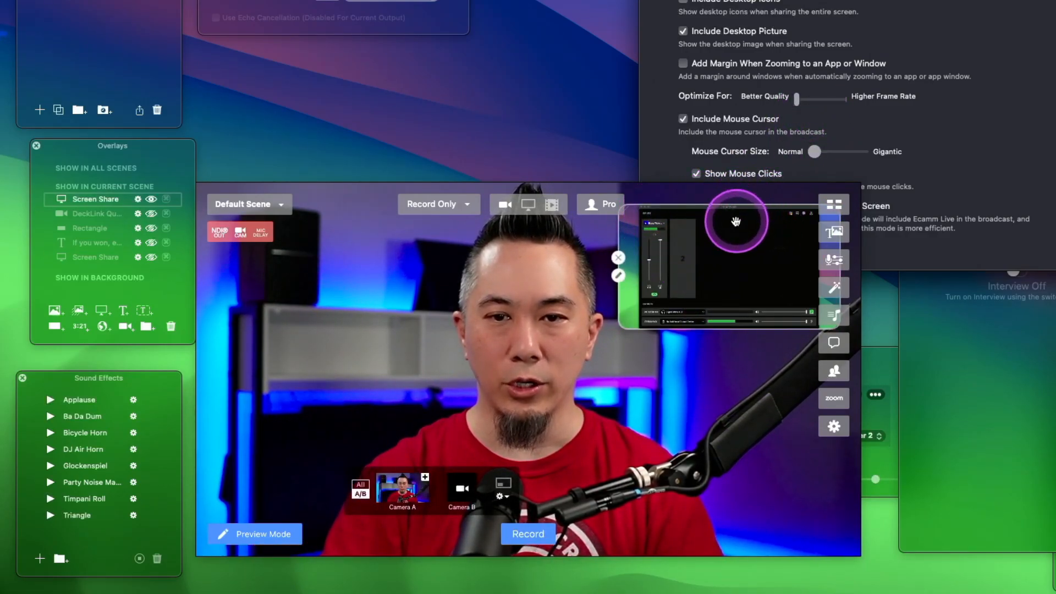
- Turn on Add Margin When Zooming to an App or Window and select the Wave Link overlay in the preview
click(716, 67)
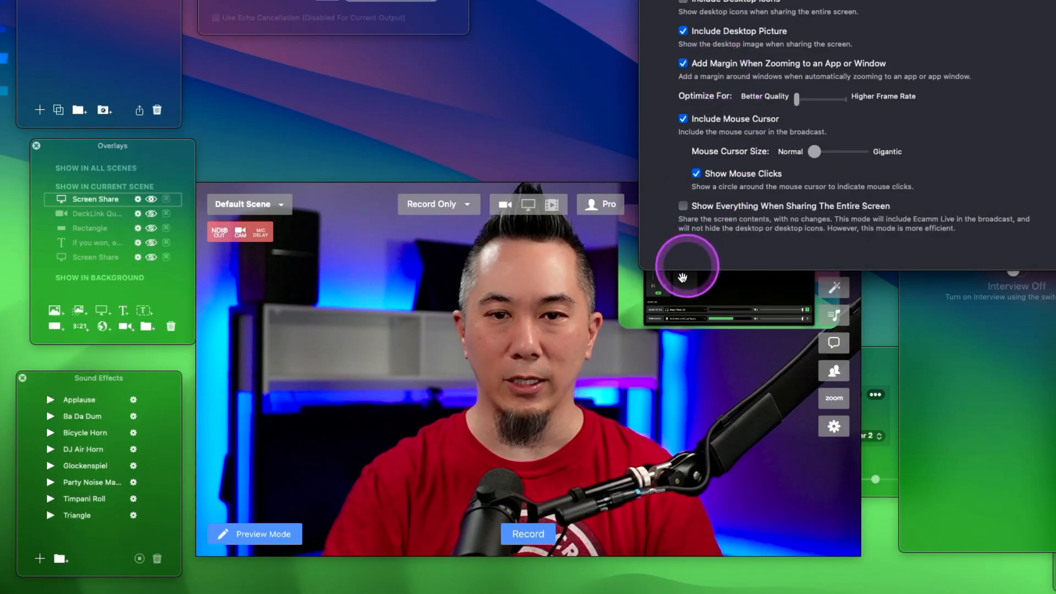
click(632, 302)
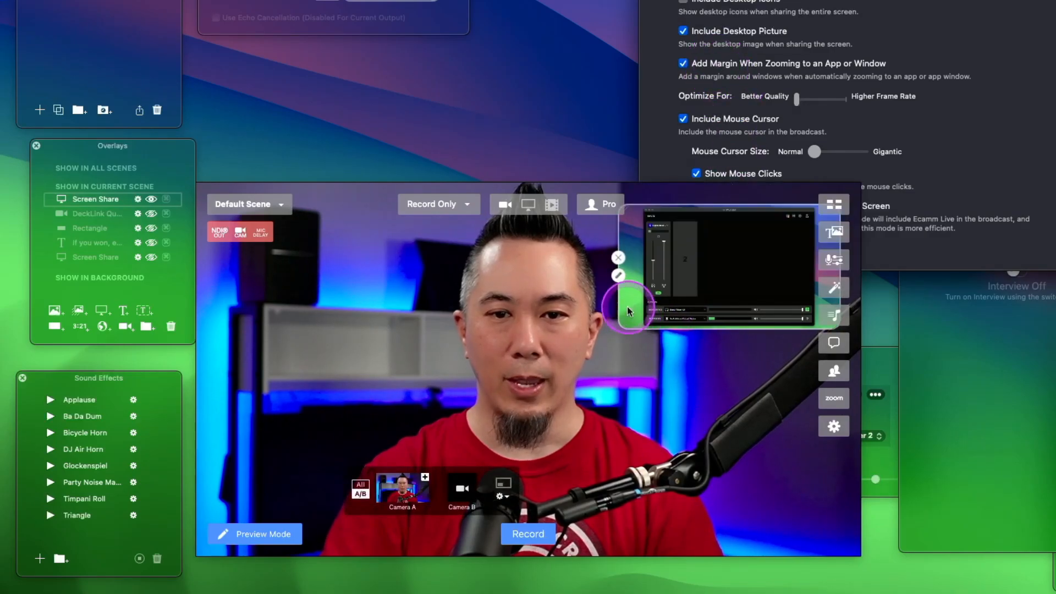
- Set the Wave Link overlay's shape to Custom and resize it taller to match the app window's proportions
click(618, 275)
click(505, 127)
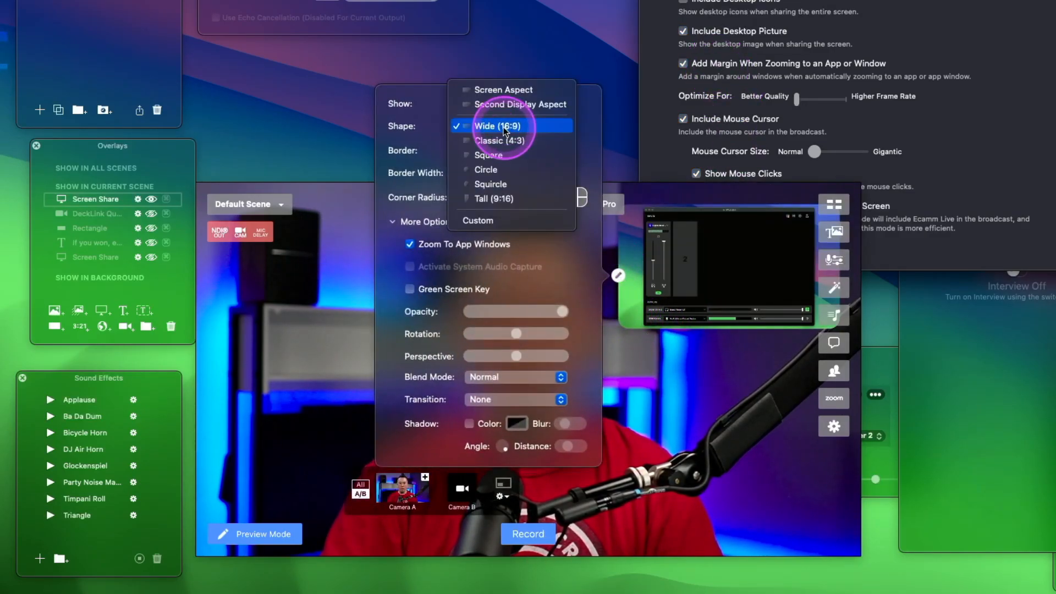
click(514, 220)
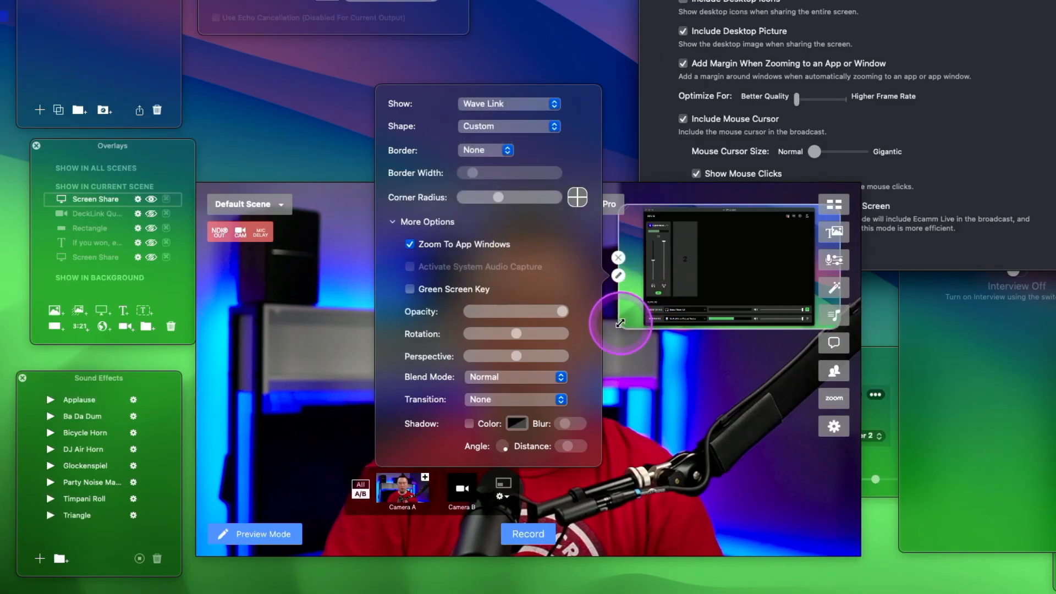
drag(620, 323, 623, 352)
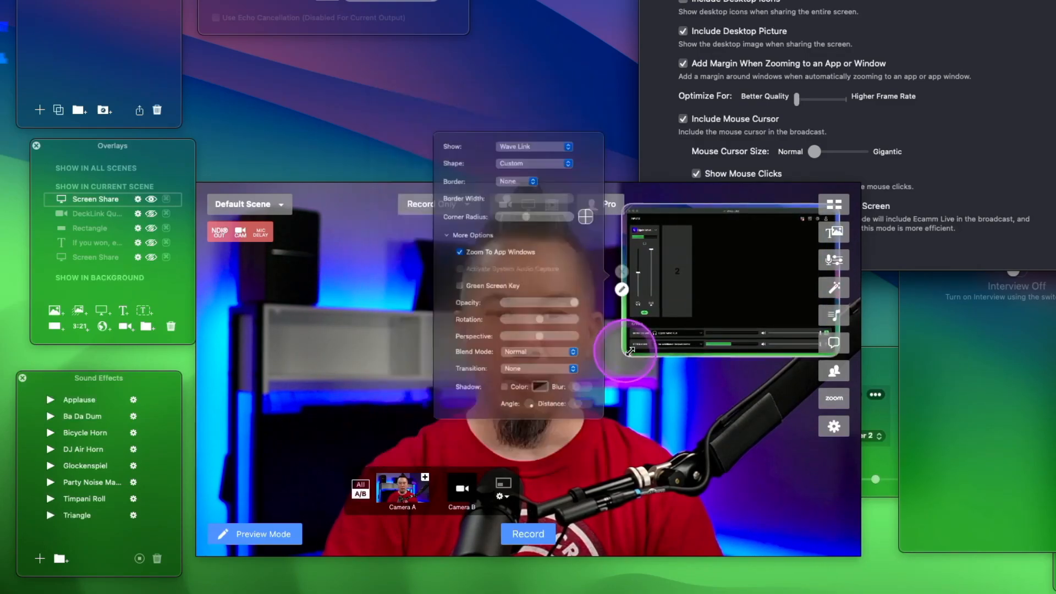
- Turn off Add Margin When Zooming to an App or Window and reduce the overlay's corner radius to the minimum
click(738, 65)
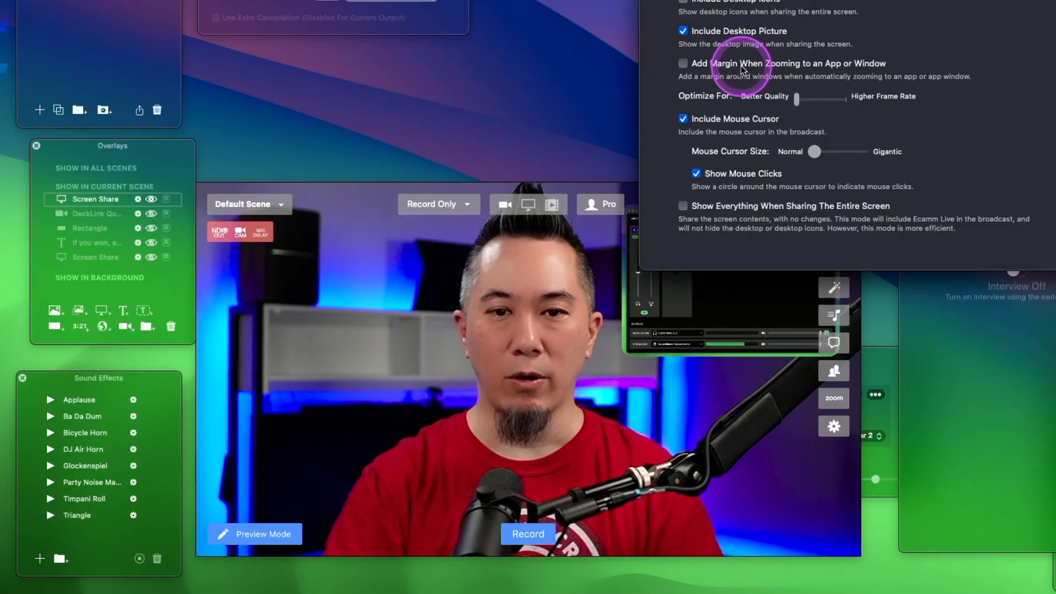
click(743, 433)
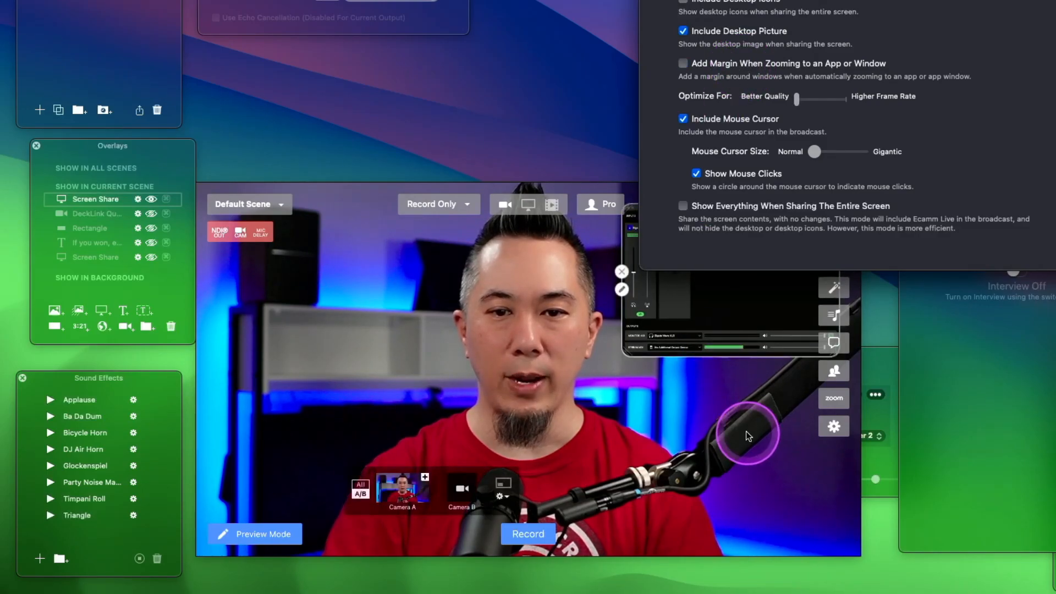
click(621, 288)
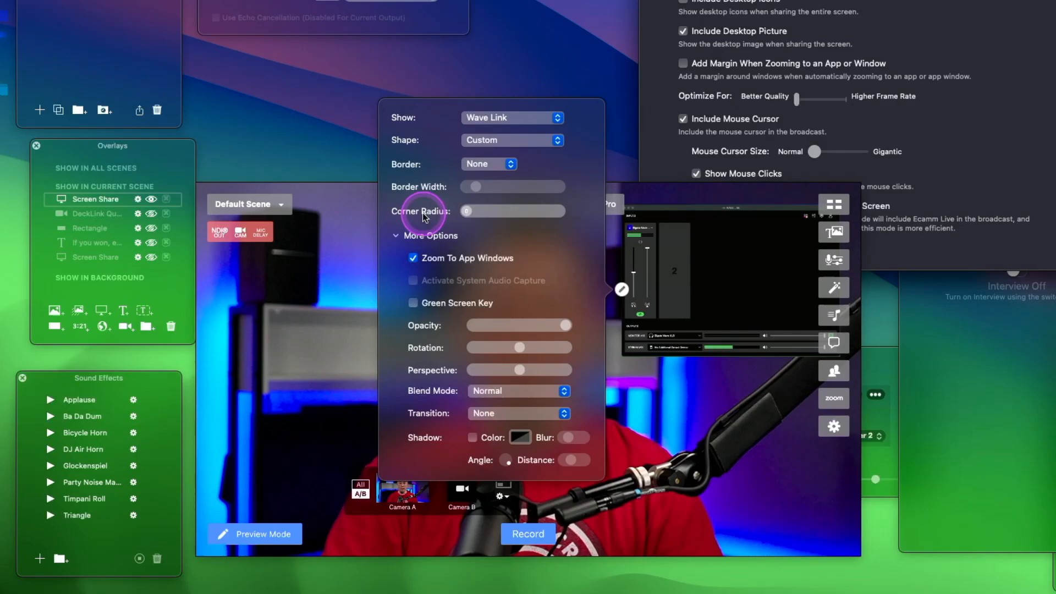
click(707, 426)
- Enlarge the Wave Link overlay to cover most of the preview and return to the screen sharing preferences
click(624, 357)
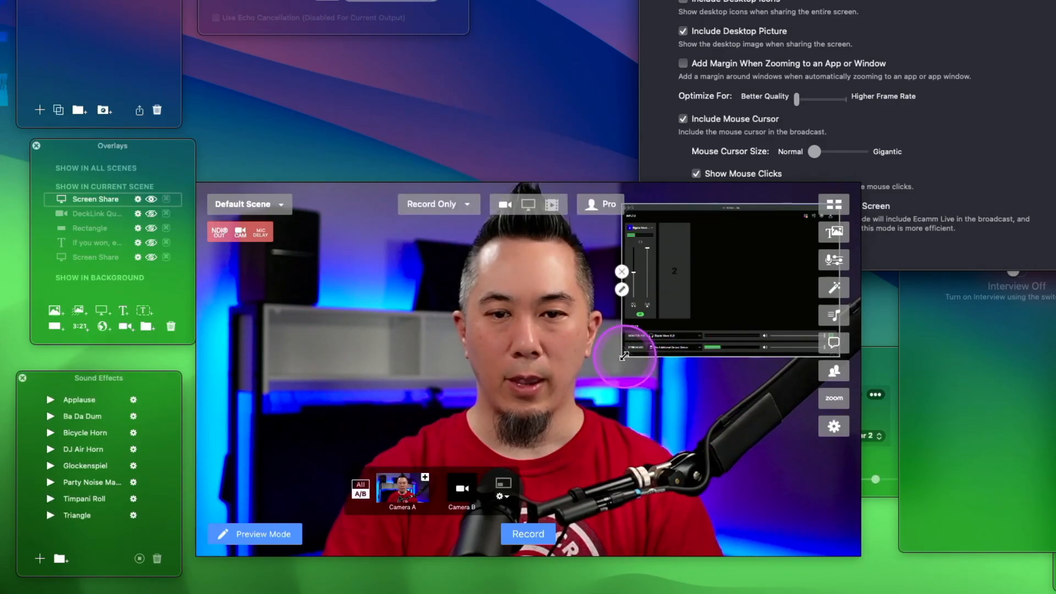
drag(624, 356, 329, 520)
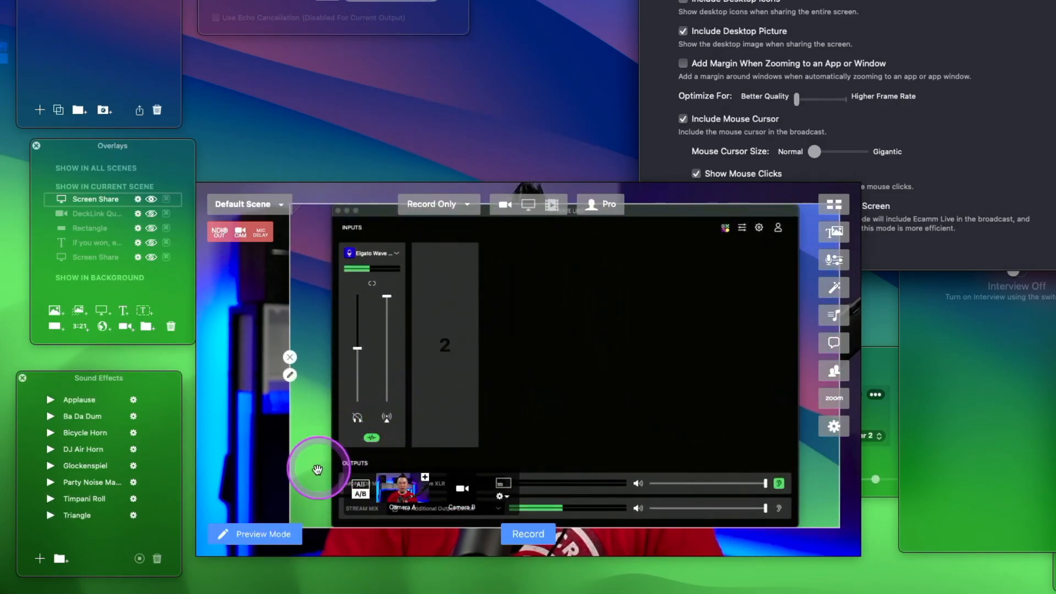
click(785, 49)
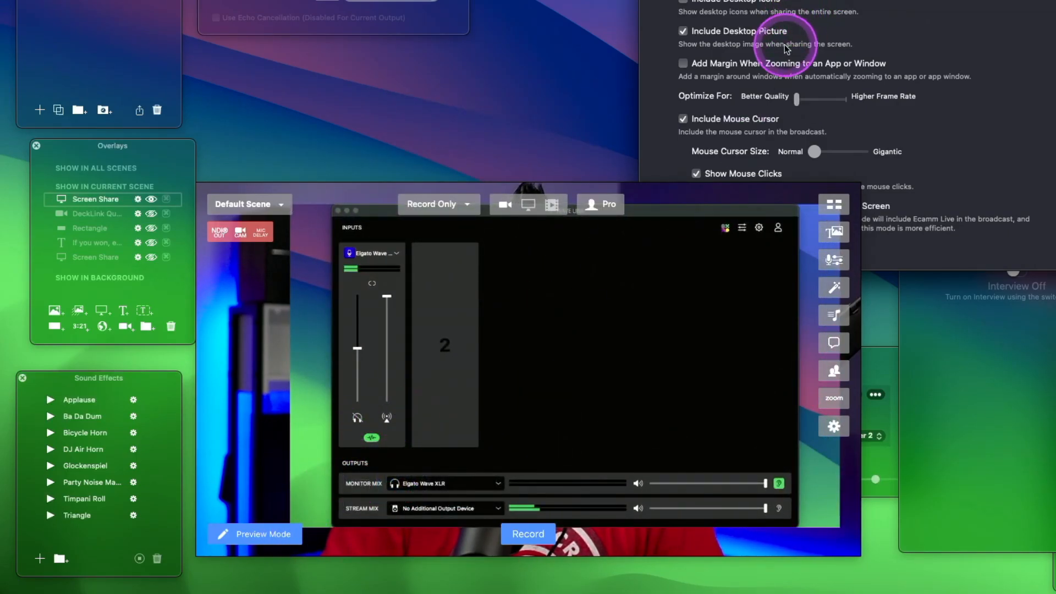
- Narrow the Wave Link overlay in the preview so its frame fits the app window without surrounding desktop
click(739, 66)
click(738, 65)
click(303, 408)
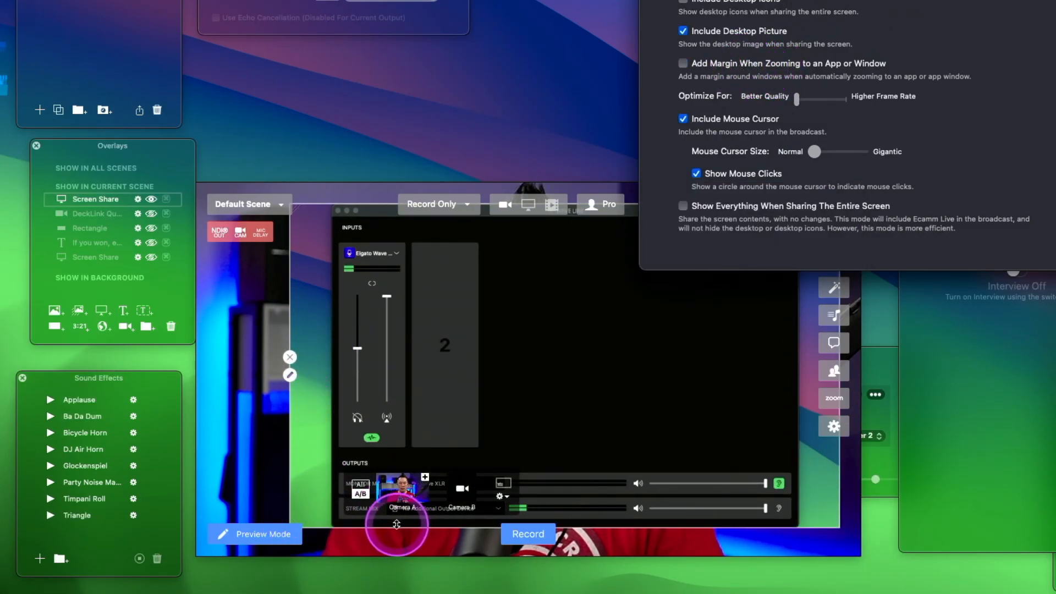
drag(289, 513, 356, 524)
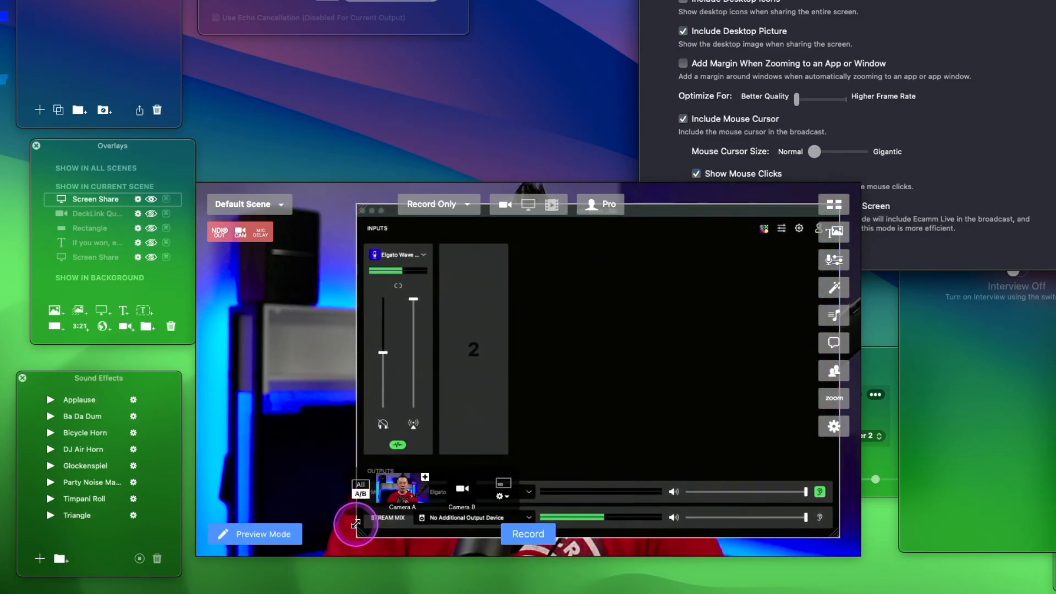
click(580, 429)
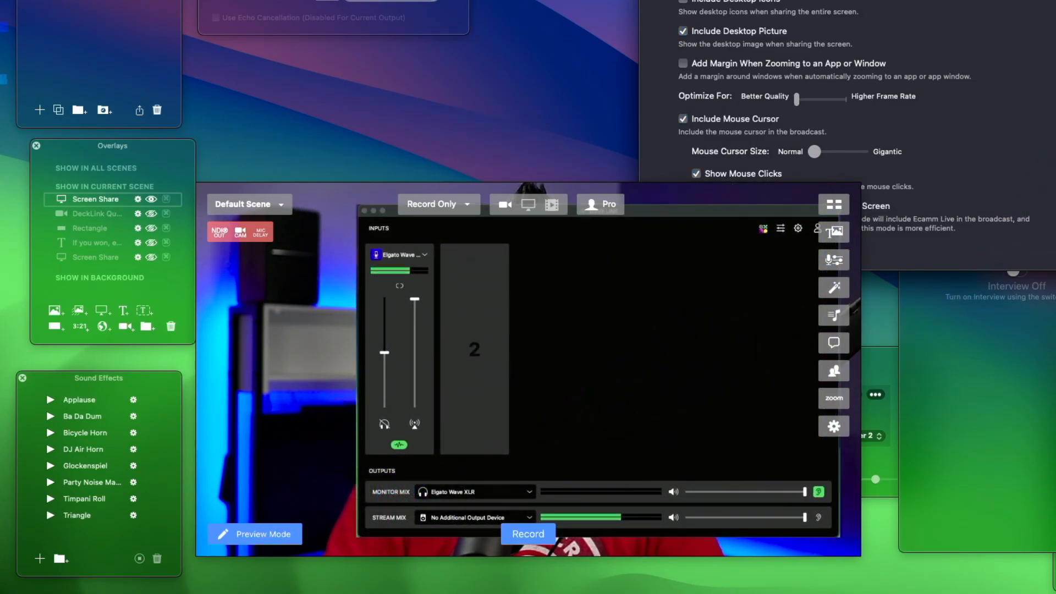
- Shrink the Wave Link overlay to about half its width and place it in the preview's lower-right corner
click(734, 62)
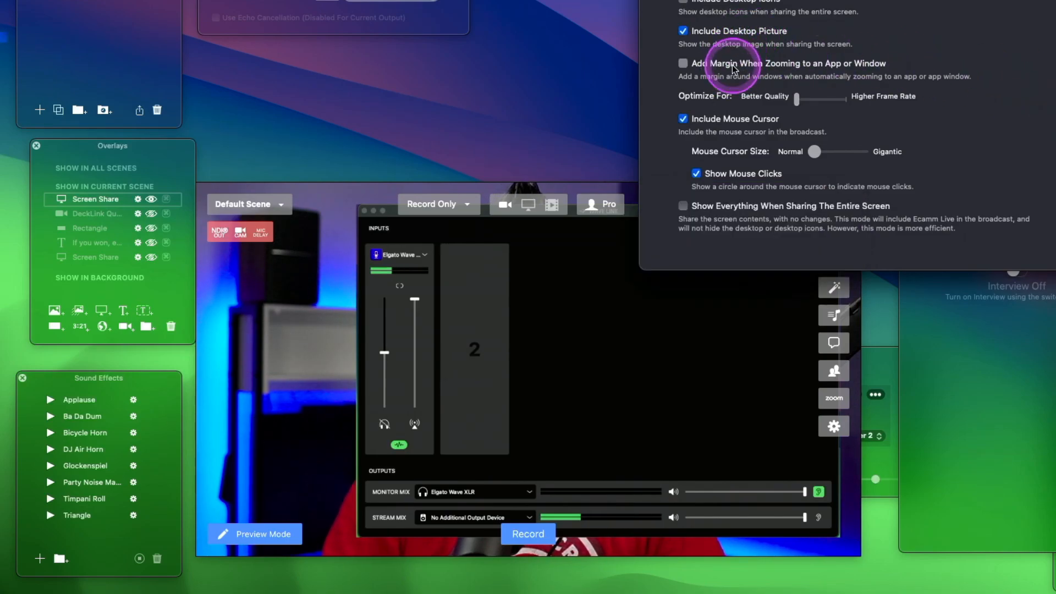
click(733, 66)
click(631, 389)
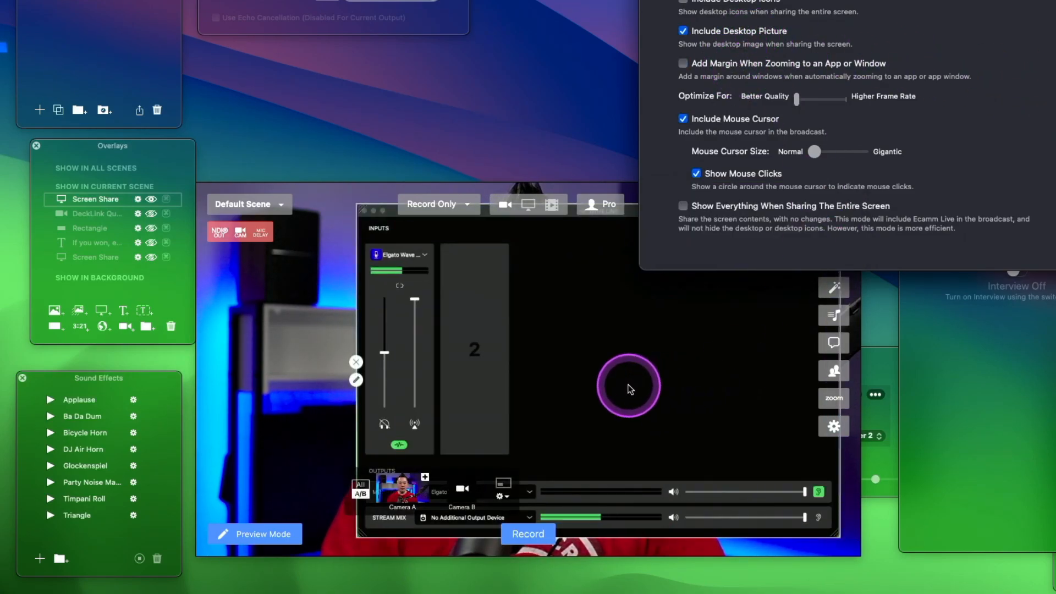
drag(366, 532, 612, 355)
drag(699, 322, 700, 491)
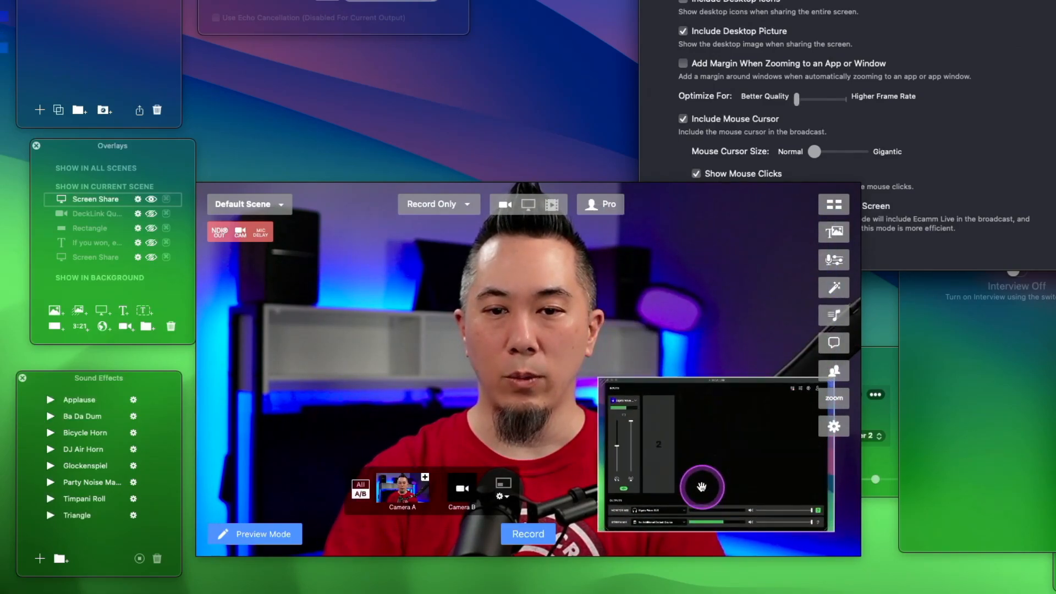
- Turn on Add Margin When Zooming to an App or Window and hide the Wave Link overlay
click(1023, 44)
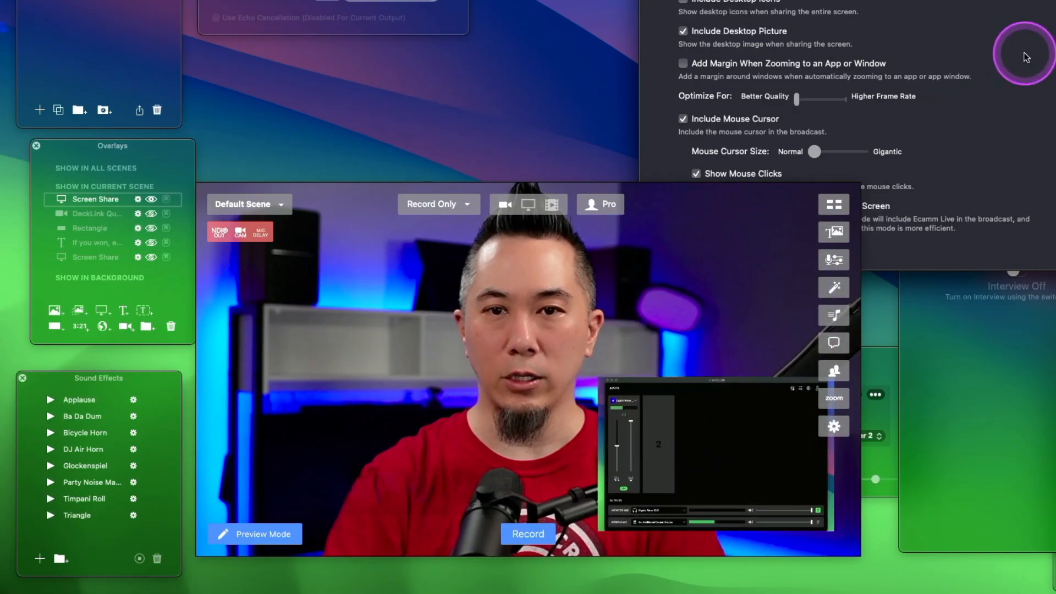
click(737, 67)
click(907, 108)
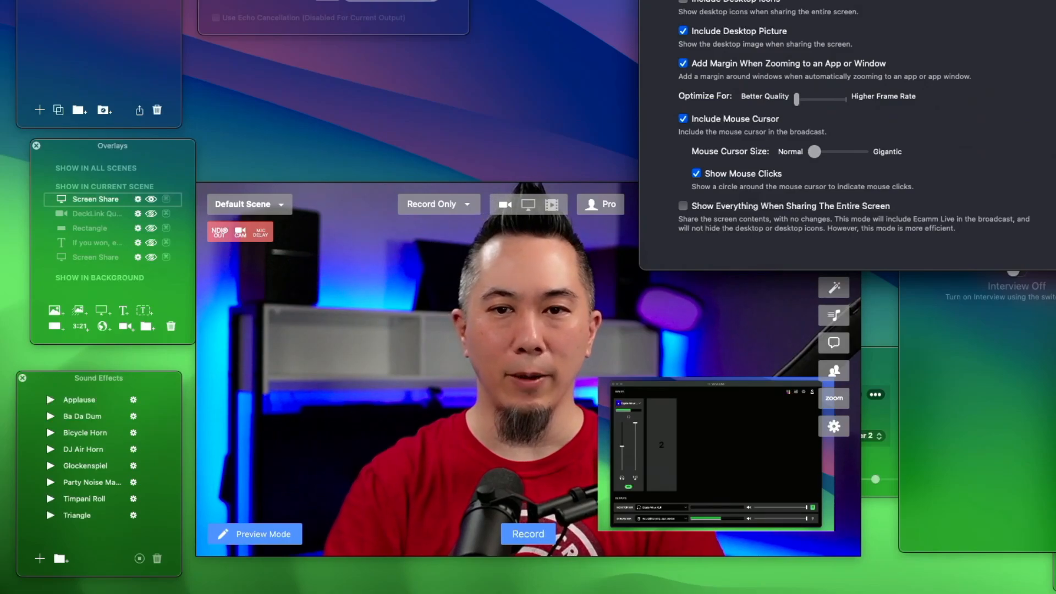
click(685, 364)
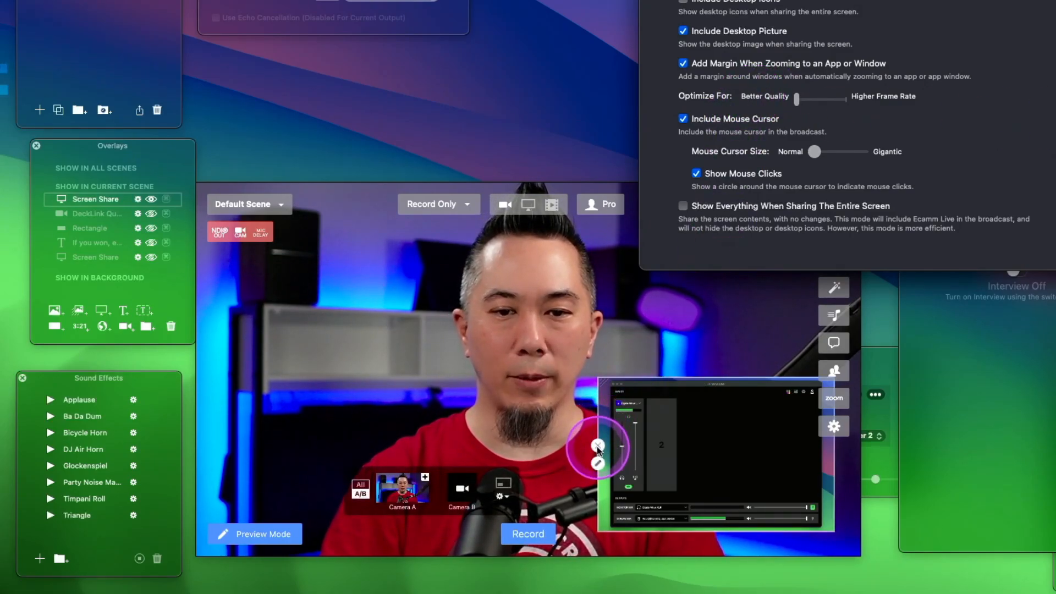
click(598, 446)
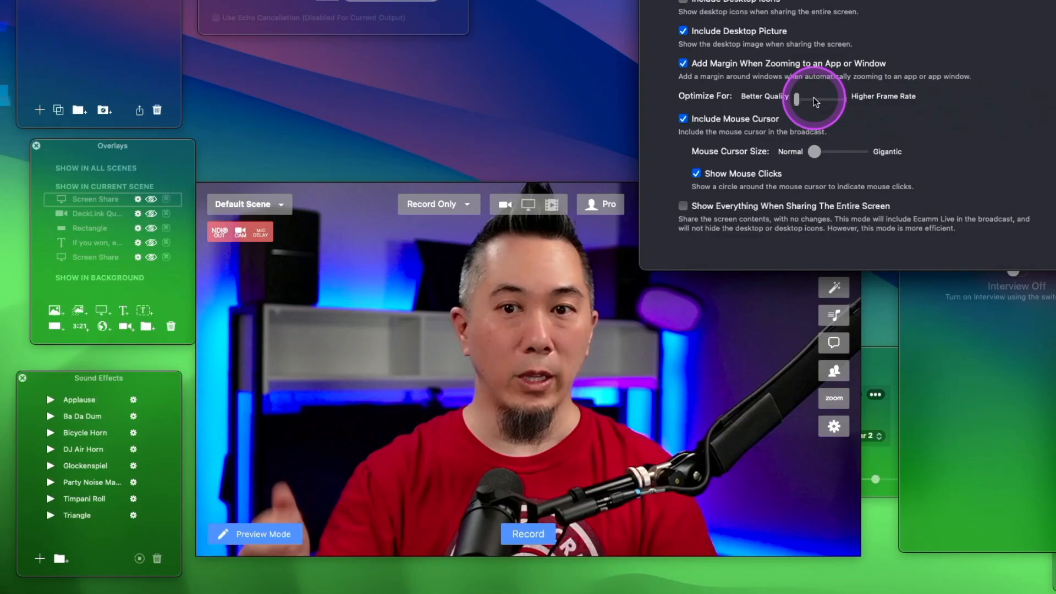
- Try Optimize For at Higher Frame Rate and set it back to Better Quality
drag(801, 99, 846, 99)
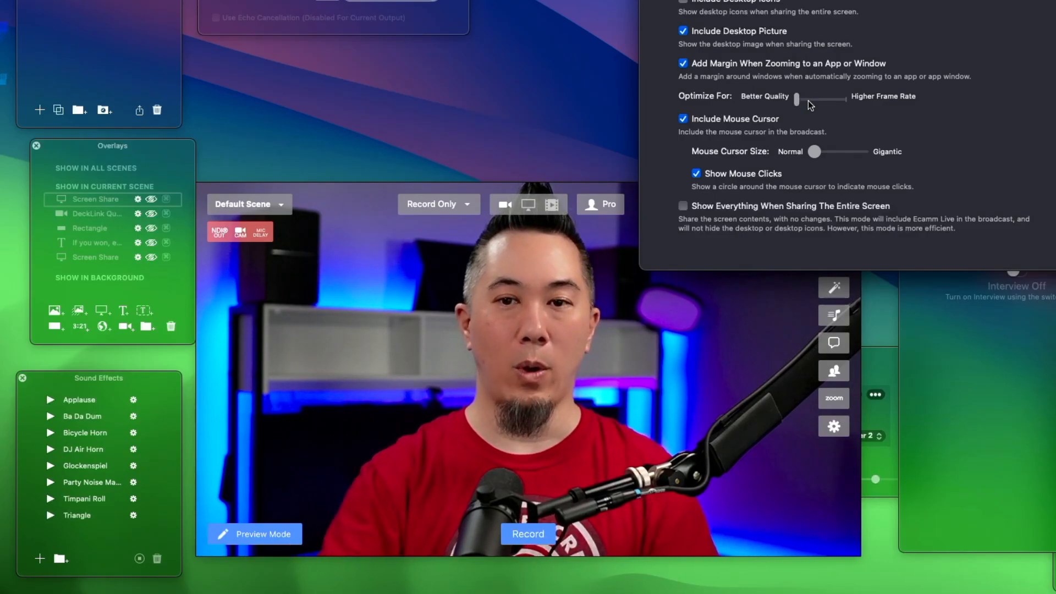
drag(840, 101, 800, 100)
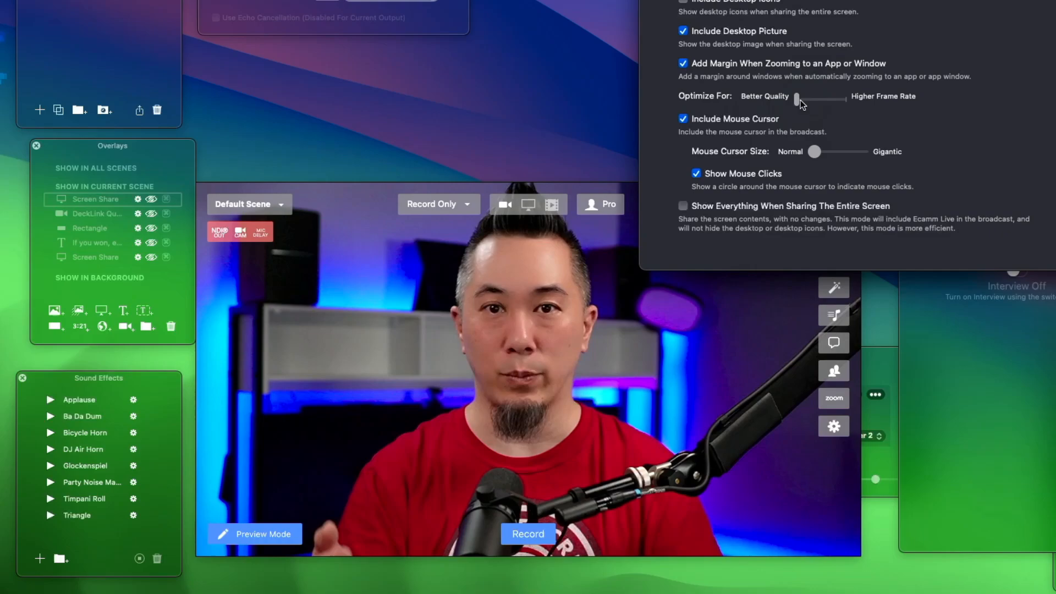
click(800, 101)
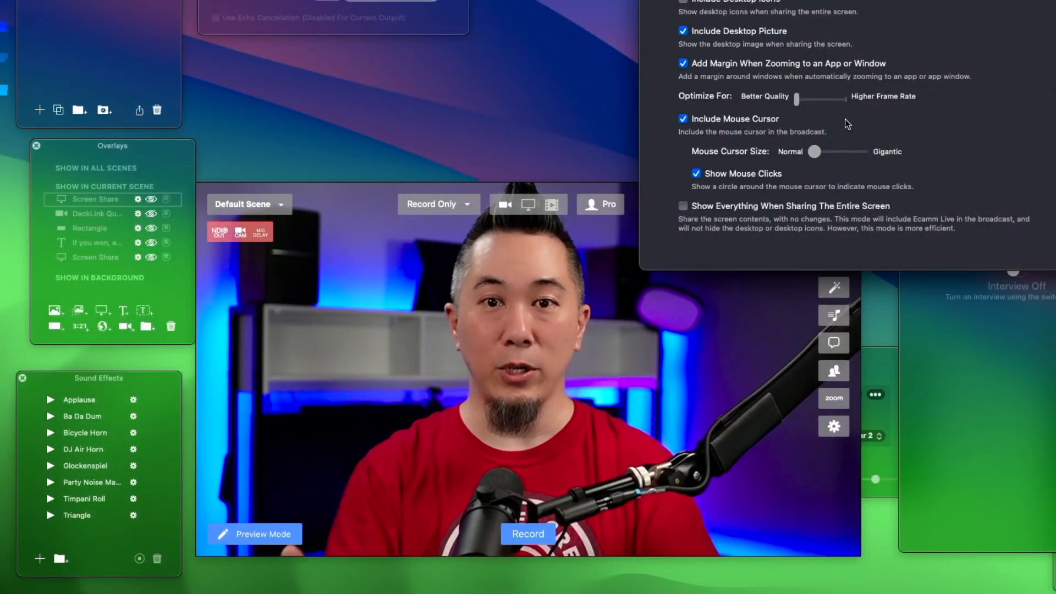
- Show the first Screen Share overlay again and enlarge it in the lower-right part of the preview
click(564, 330)
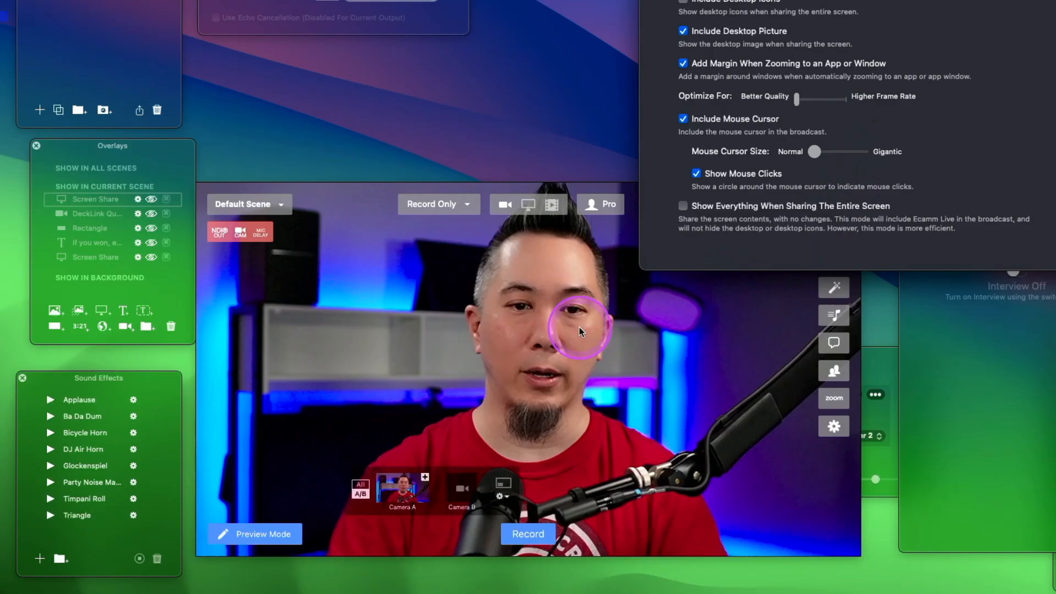
click(151, 199)
click(713, 493)
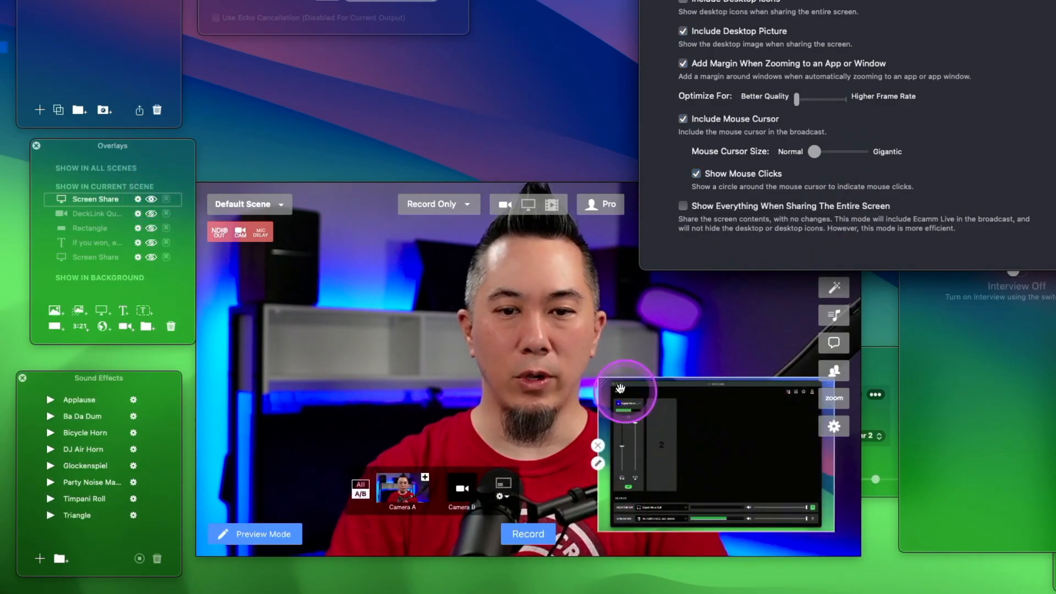
drag(605, 380, 536, 286)
drag(656, 375, 667, 386)
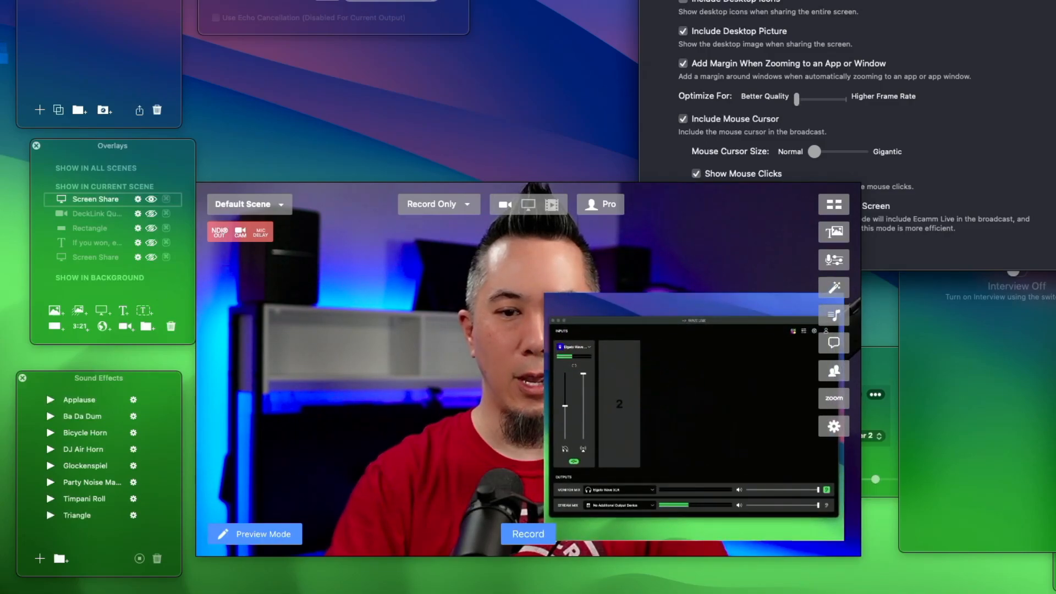
click(671, 438)
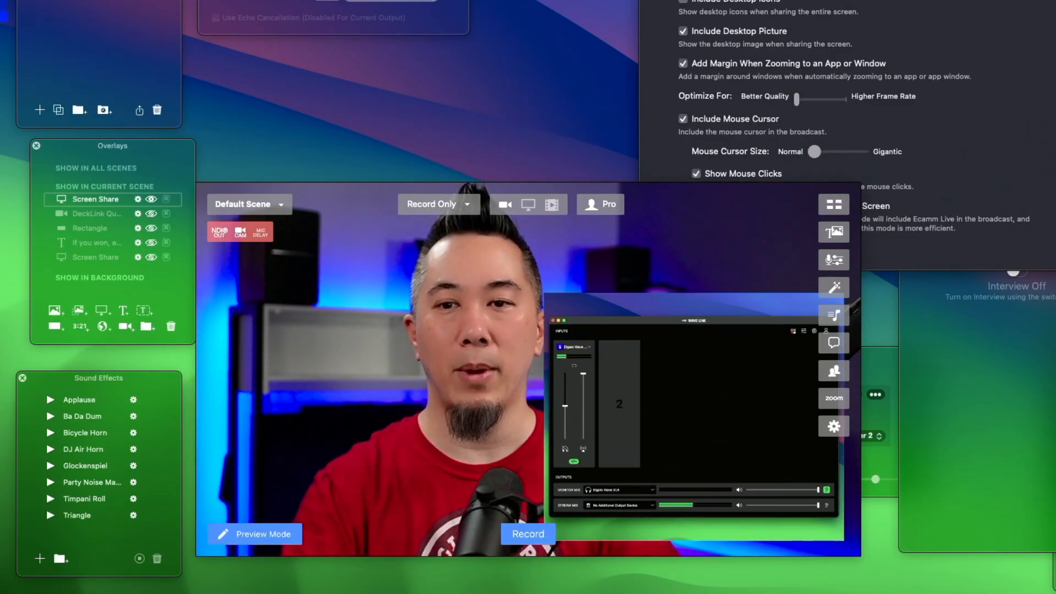
- Turn off Include Mouse Cursor, test it over Wave Link's second channel, and turn the option back on
click(943, 71)
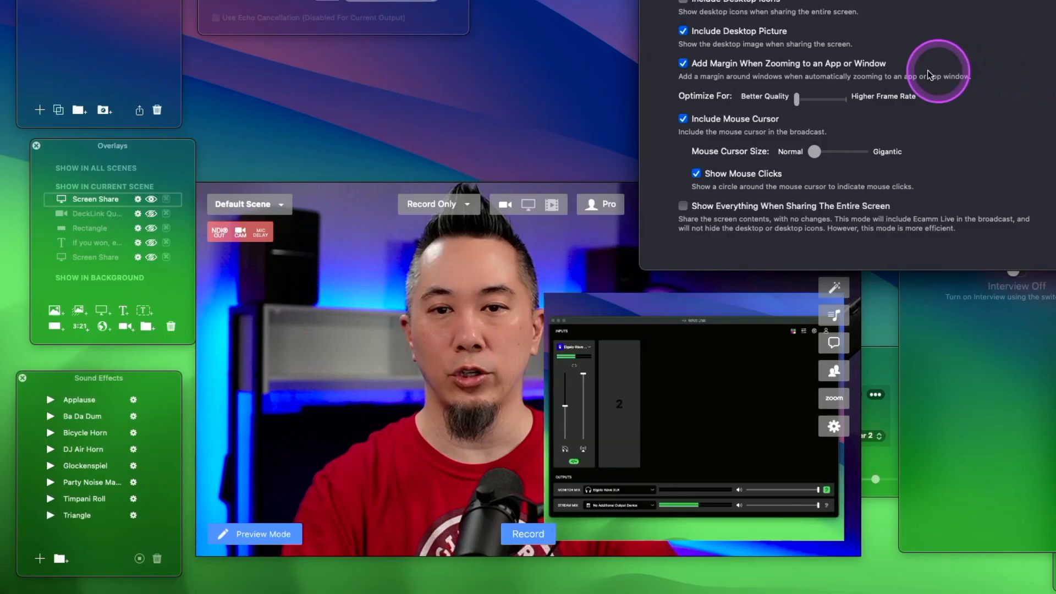
click(717, 120)
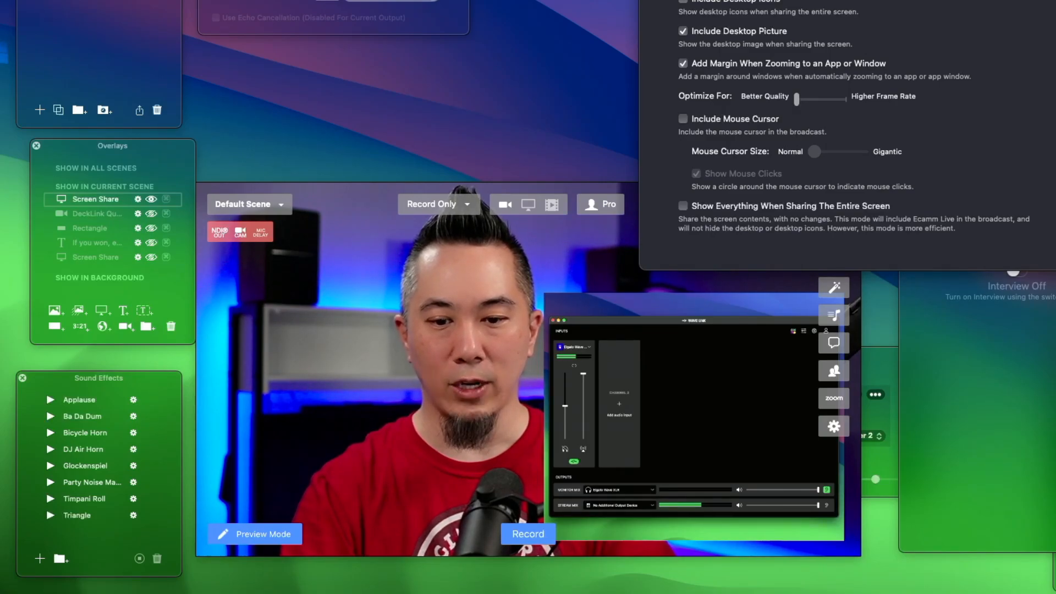
click(619, 404)
key(Escape)
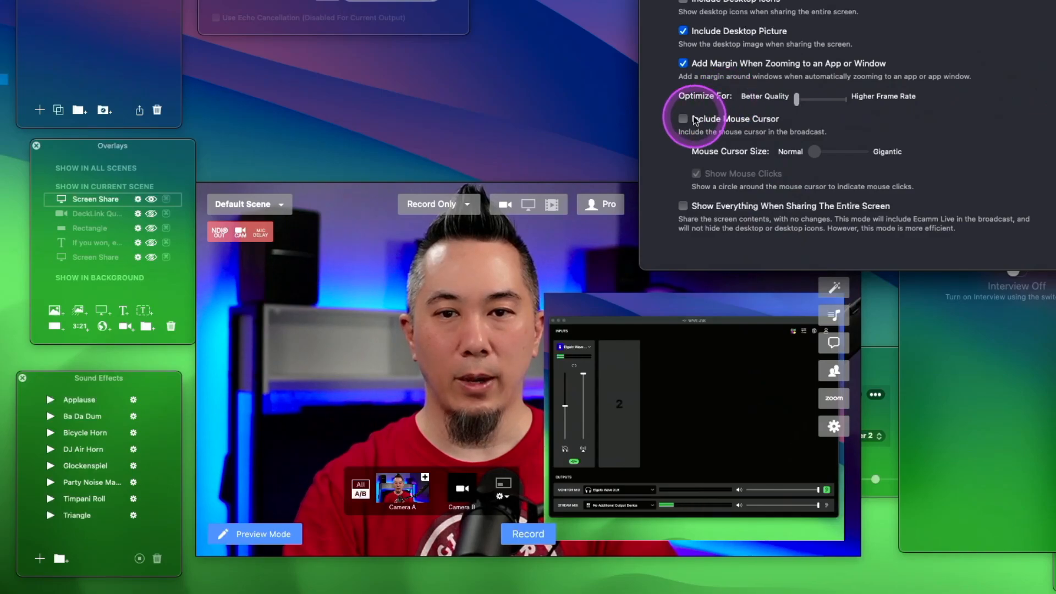
click(683, 119)
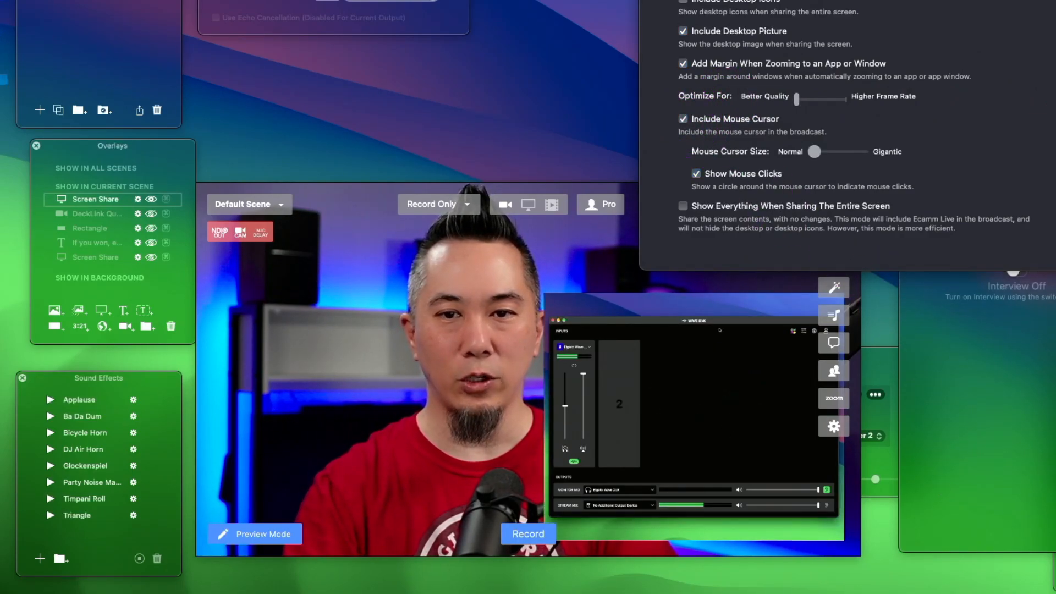
- Set the Mouse Cursor Size to about halfway between Normal and Gigantic
click(991, 180)
drag(820, 153, 841, 151)
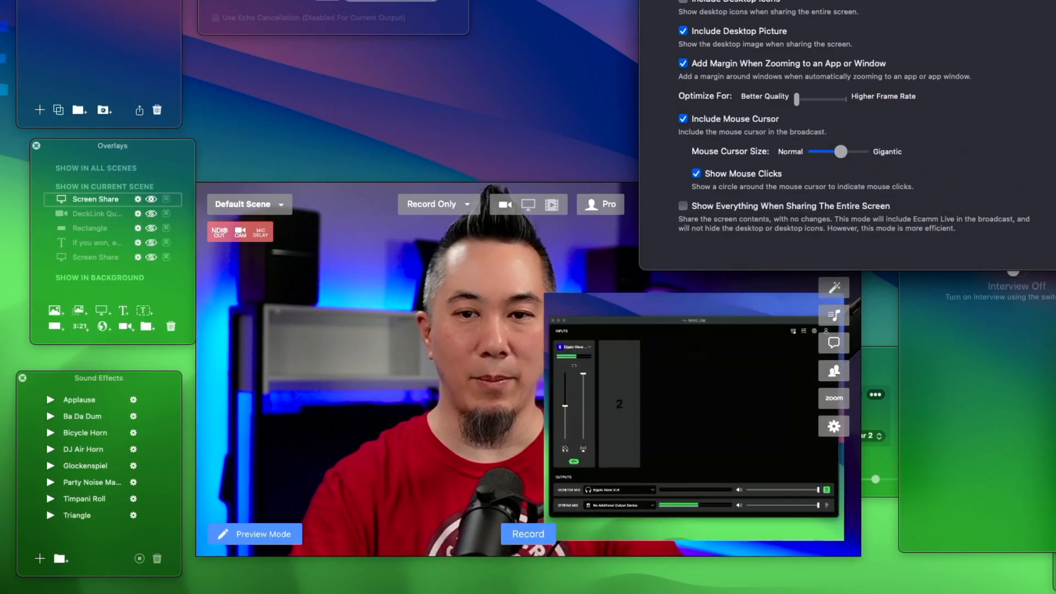
click(794, 418)
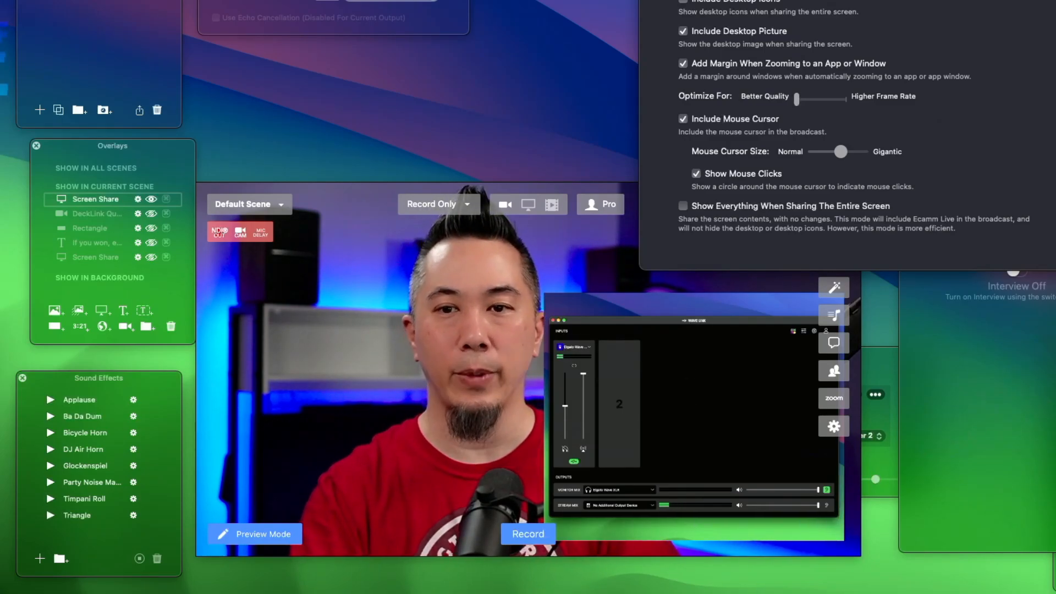
click(957, 191)
- Hide the Screen Share overlay and show it again to refresh the shared cursor over Wave Link
click(542, 410)
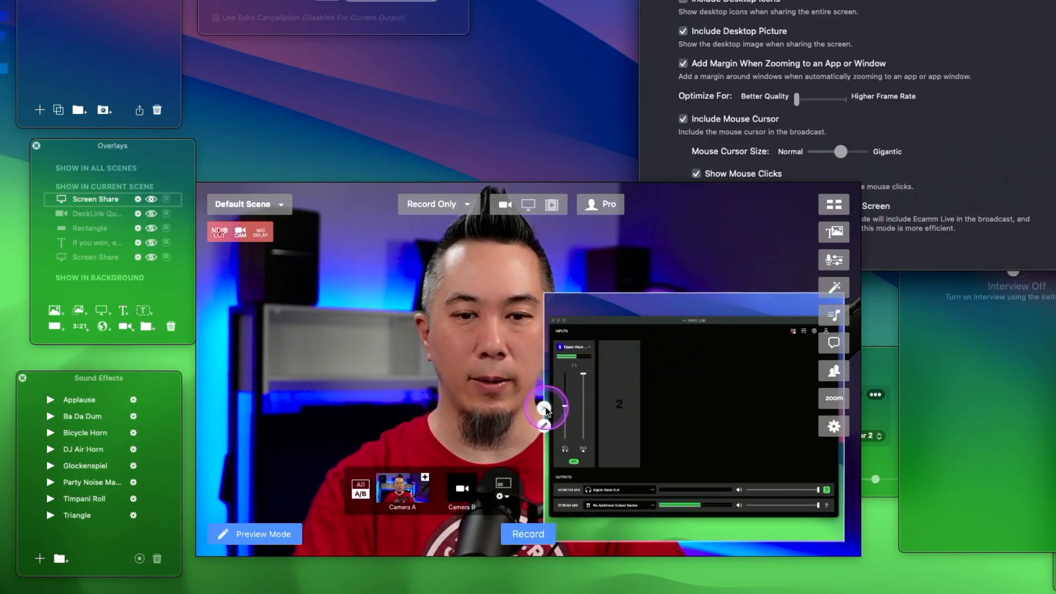
click(718, 173)
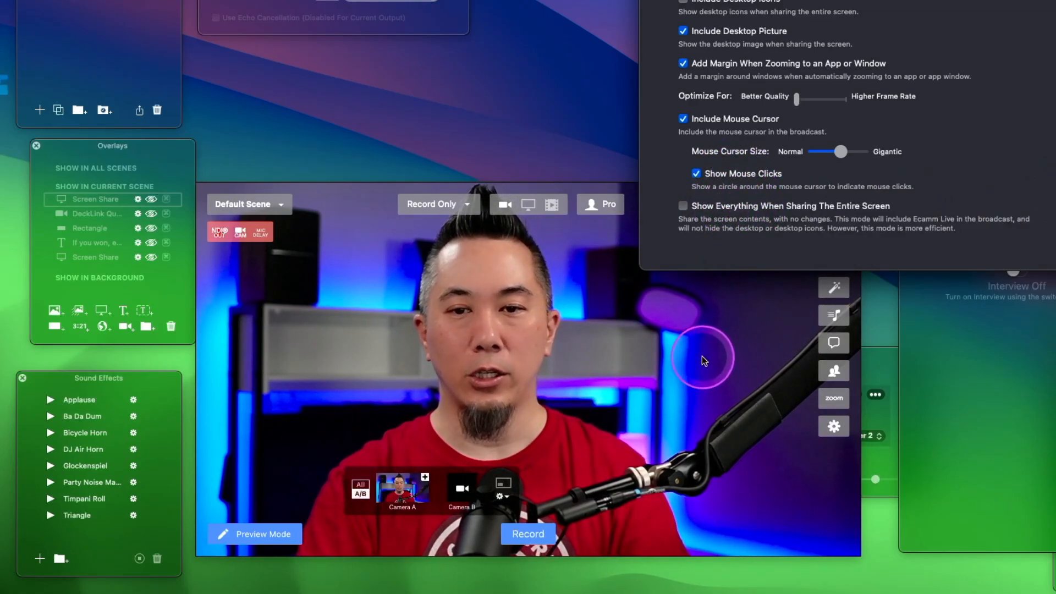
click(150, 200)
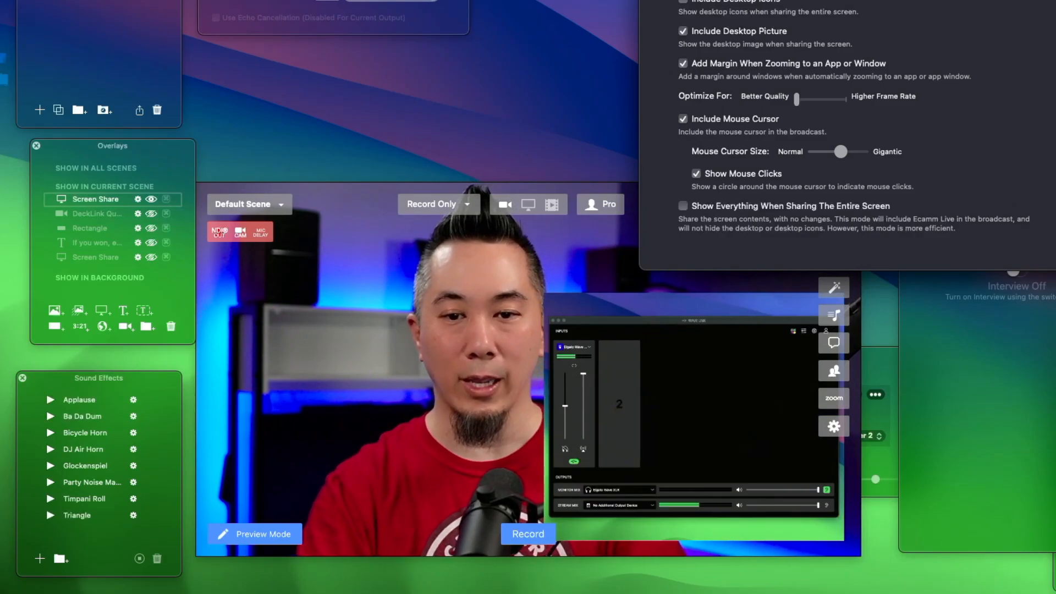
click(692, 389)
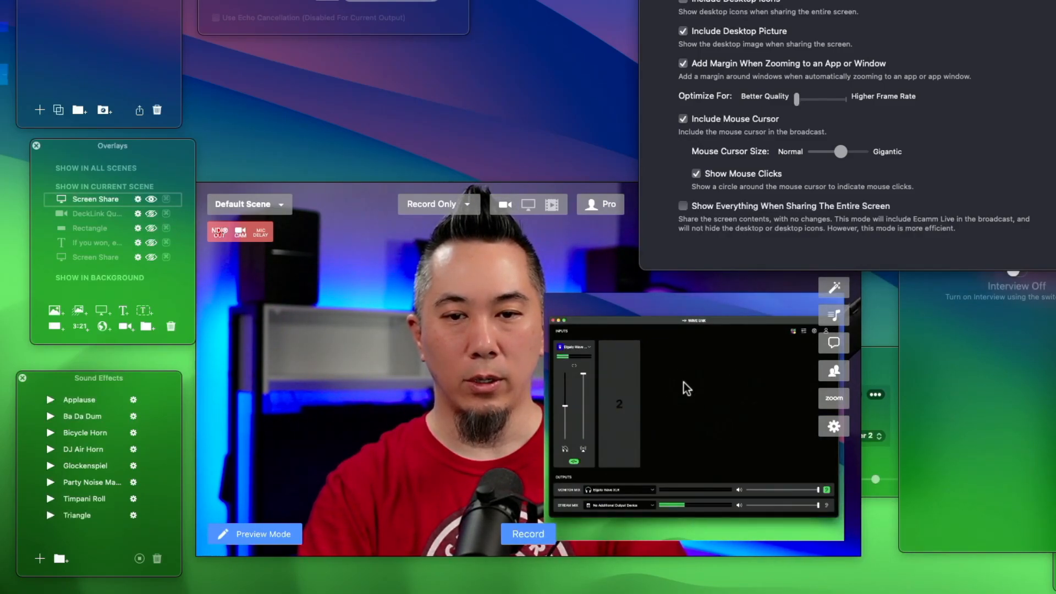
- Test the mouse click circles on Wave Link's second channel and its empty area
click(698, 382)
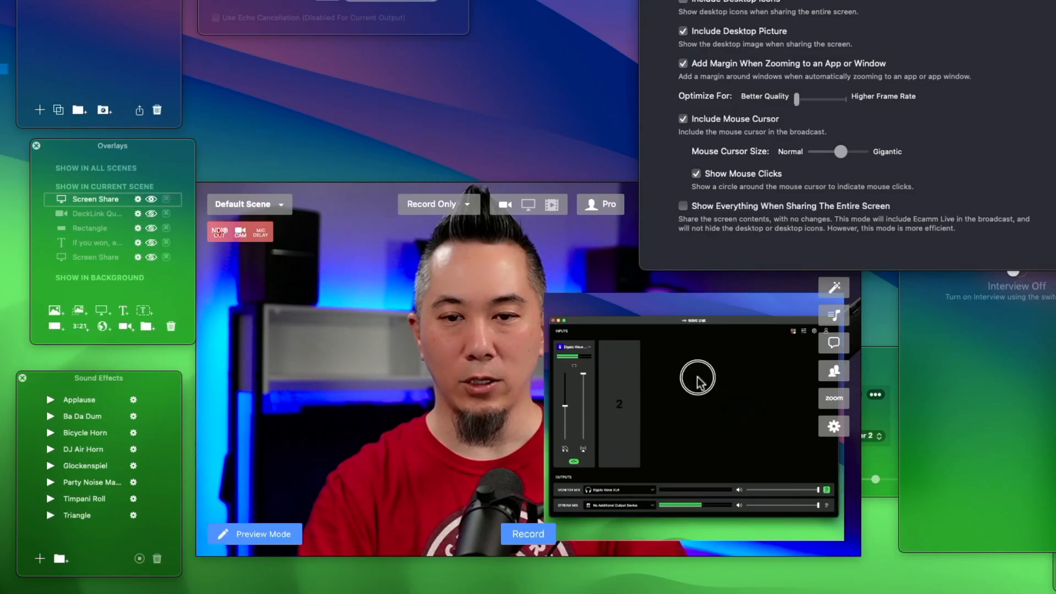
click(619, 406)
click(676, 399)
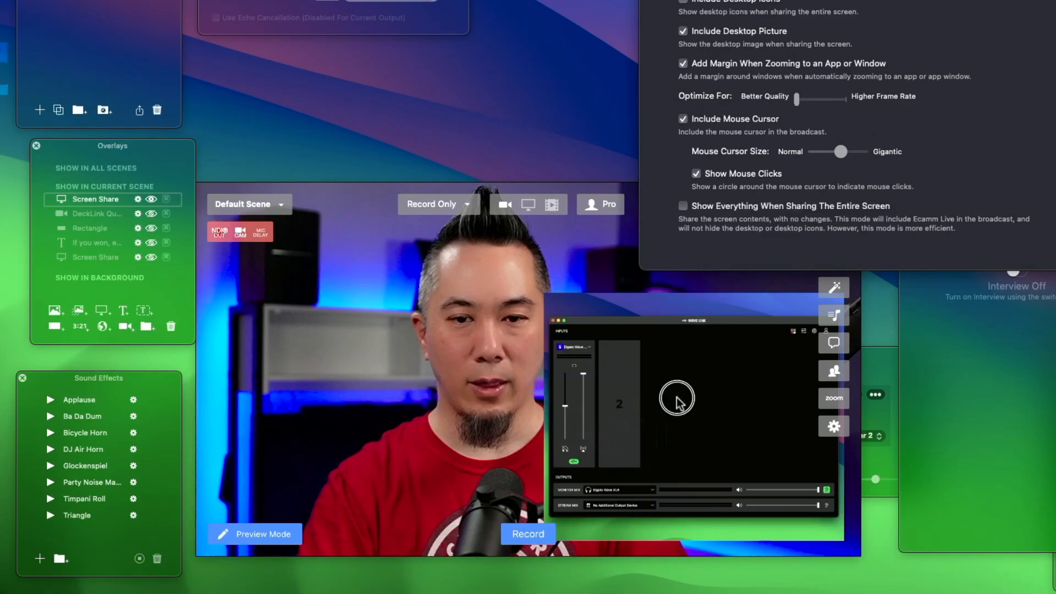
- Turn off Show Mouse Clicks and test clicking on Wave Link's second channel
click(696, 173)
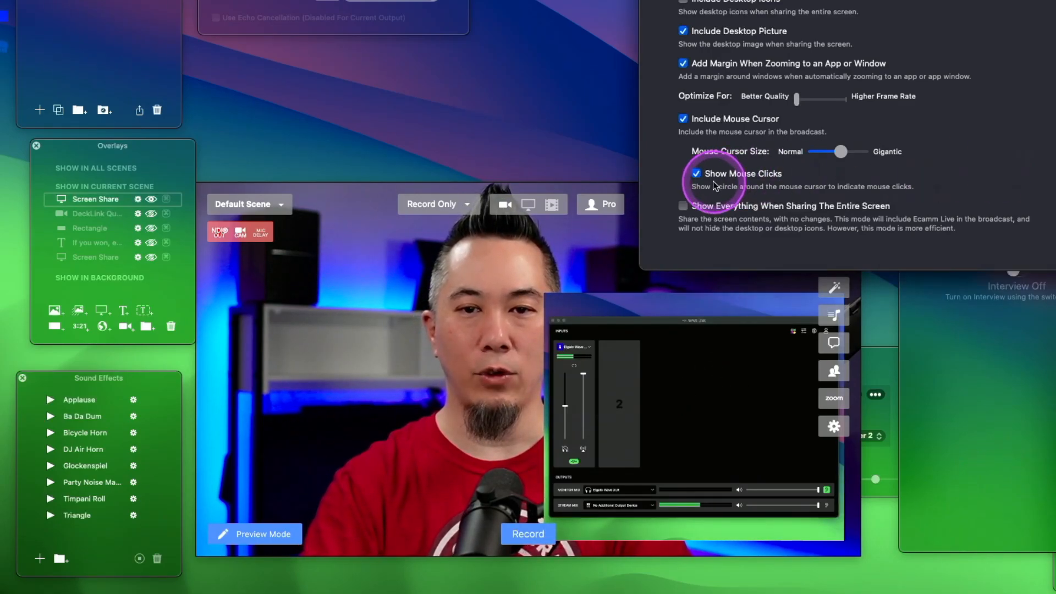
click(733, 548)
click(631, 389)
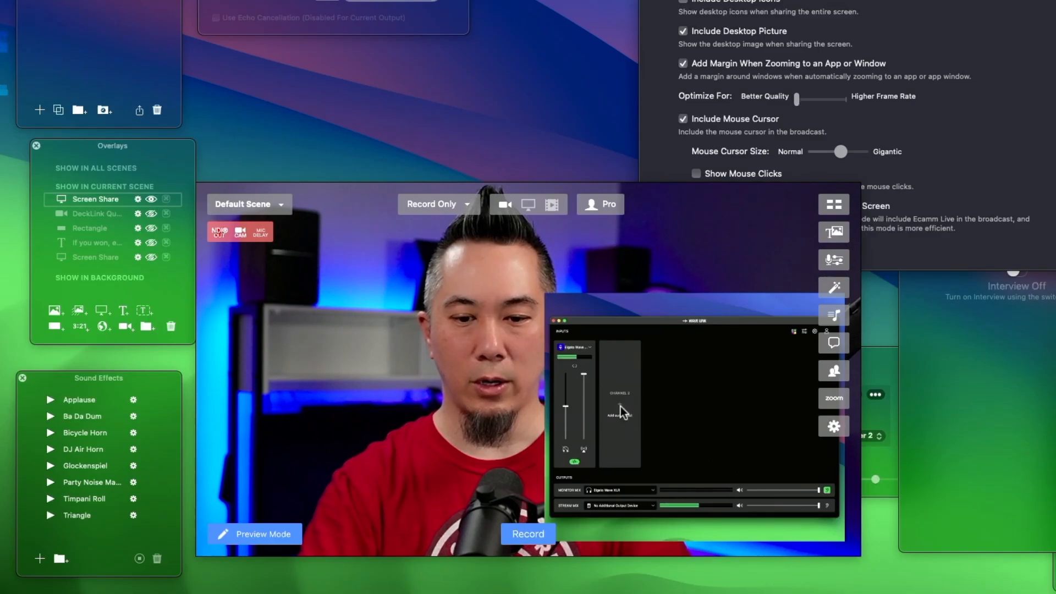
click(619, 405)
click(619, 405)
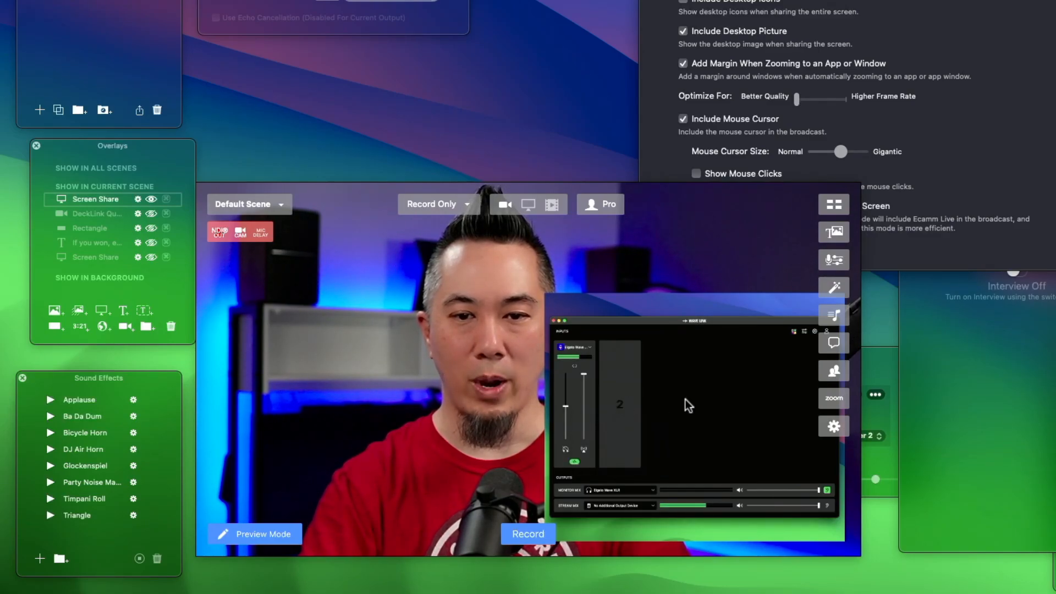
- Turn on Show Everything When Sharing The Entire Screen and hide the Screen Share overlay
click(937, 557)
click(1049, 214)
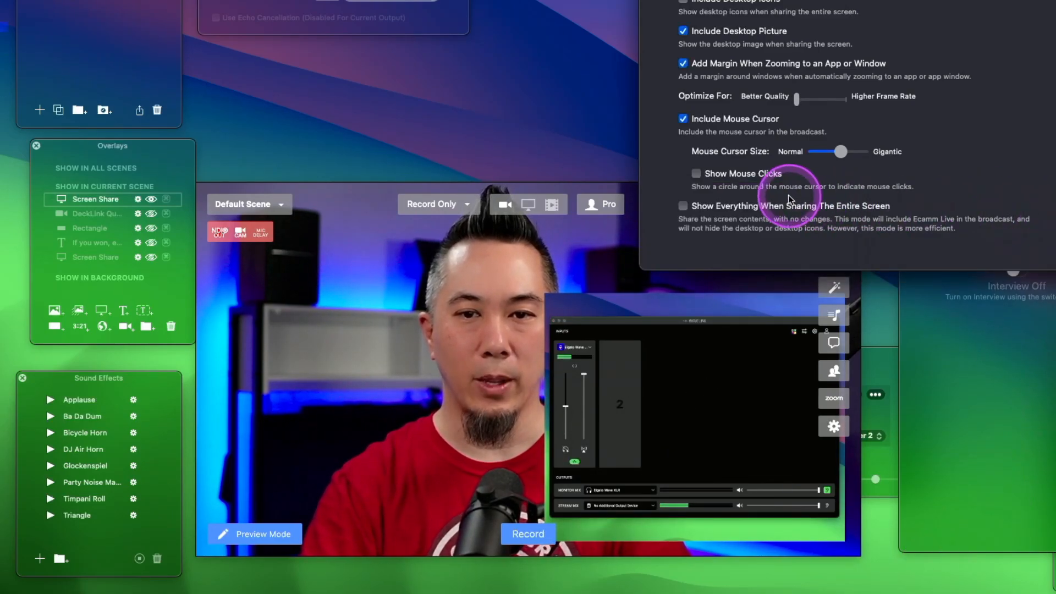
click(741, 207)
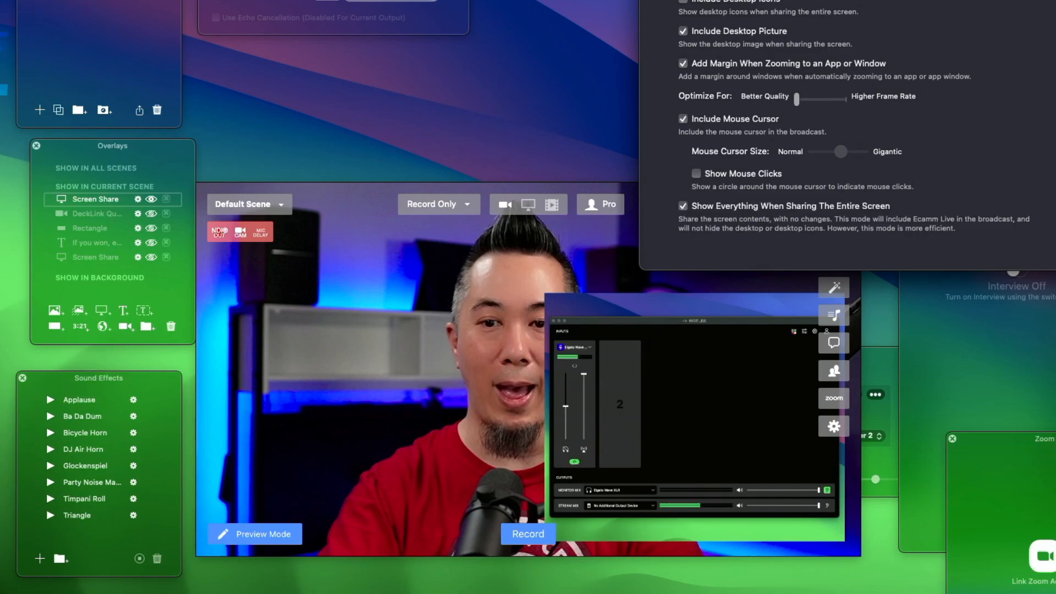
mouse_move(659, 394)
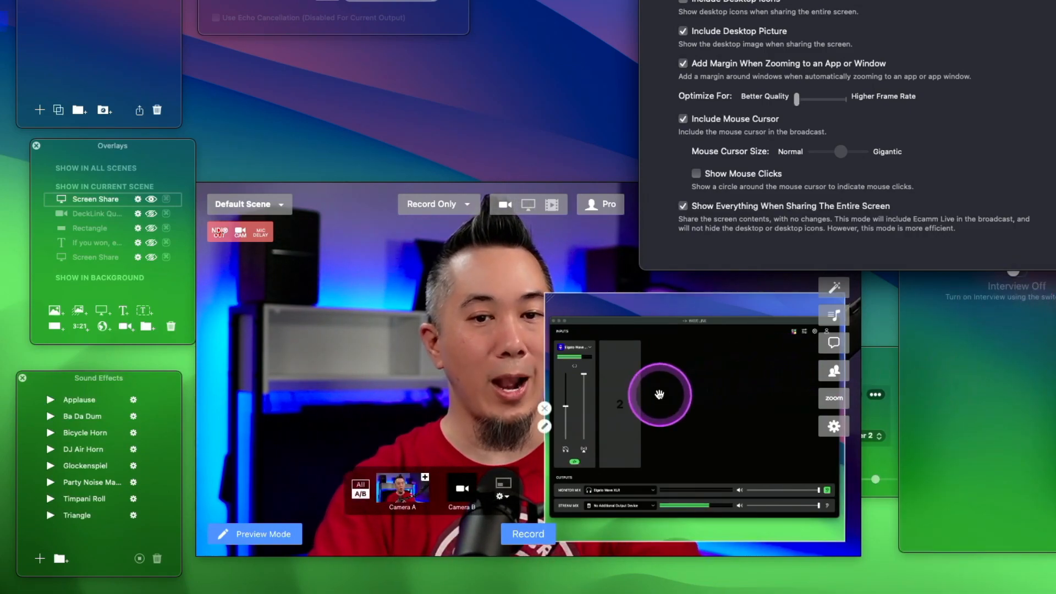
click(545, 408)
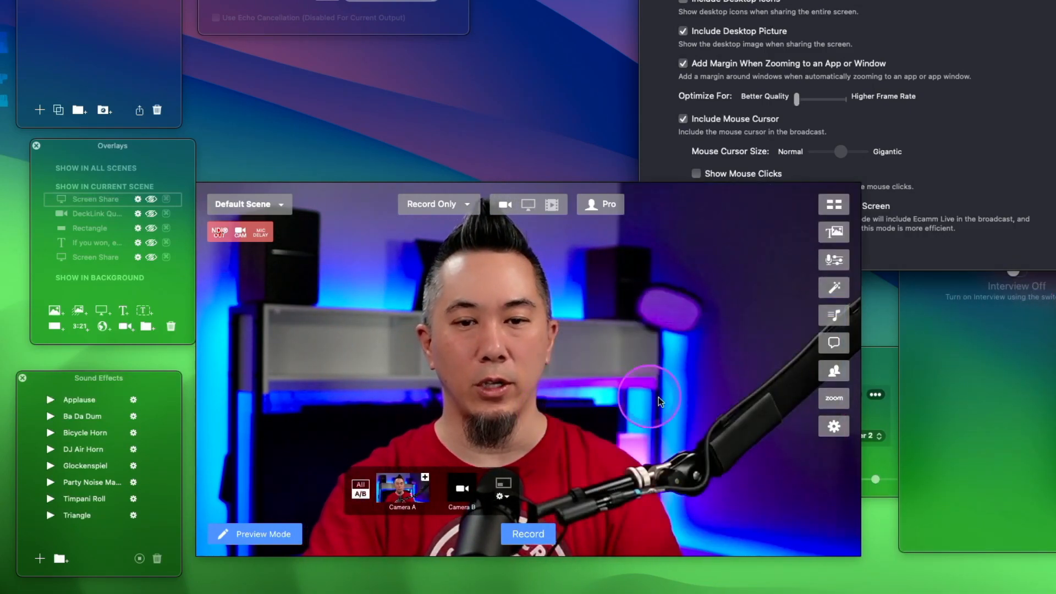